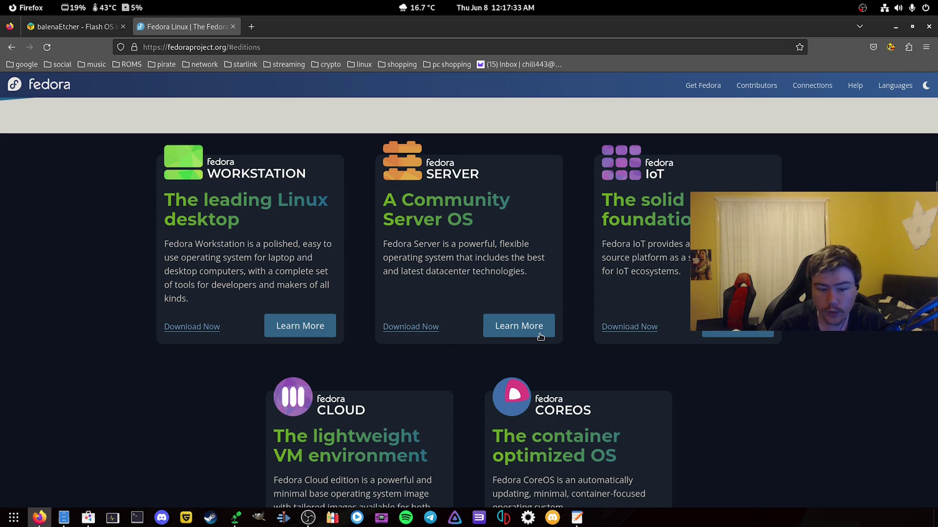
scroll(540, 336, down, 2)
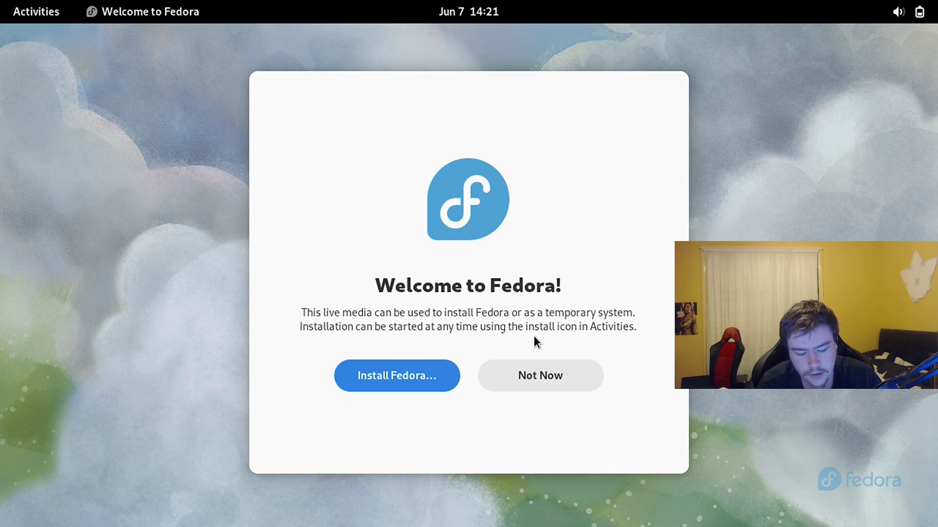
- Start the Fedora 38 installer and set the installation language to English (Australia)
click(366, 385)
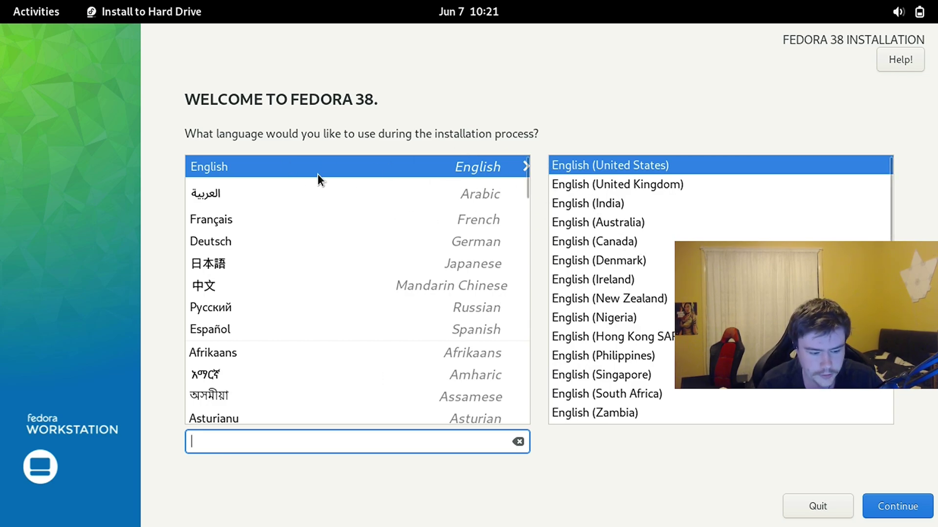
click(639, 221)
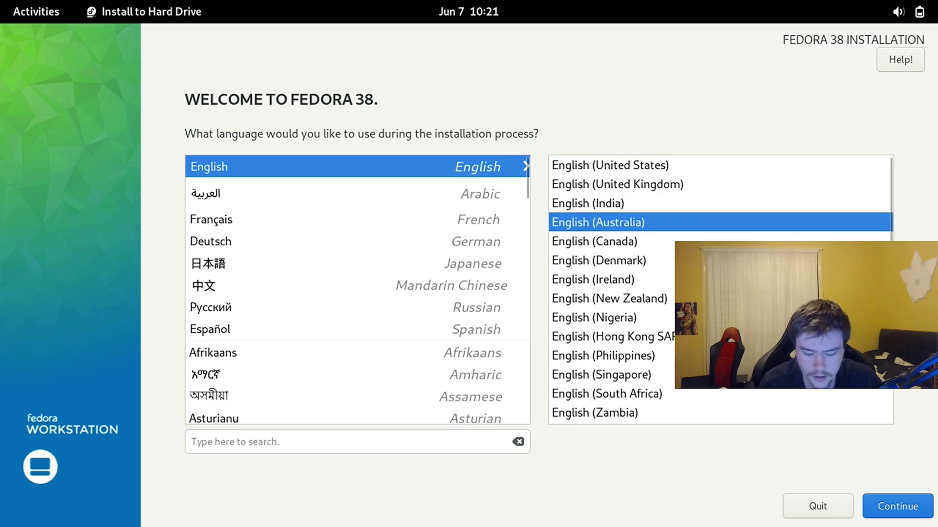
click(920, 505)
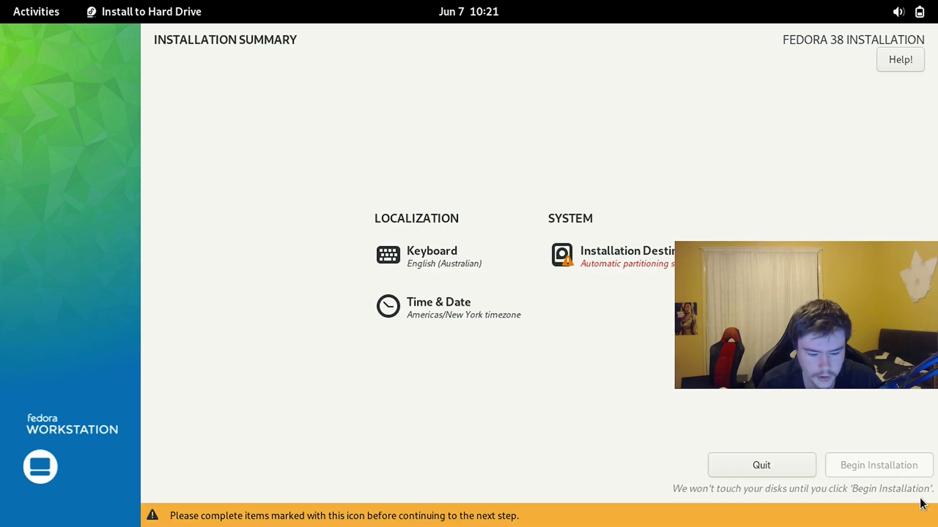
- Set the installation's time zone to the region Australia and the city Melbourne
click(429, 325)
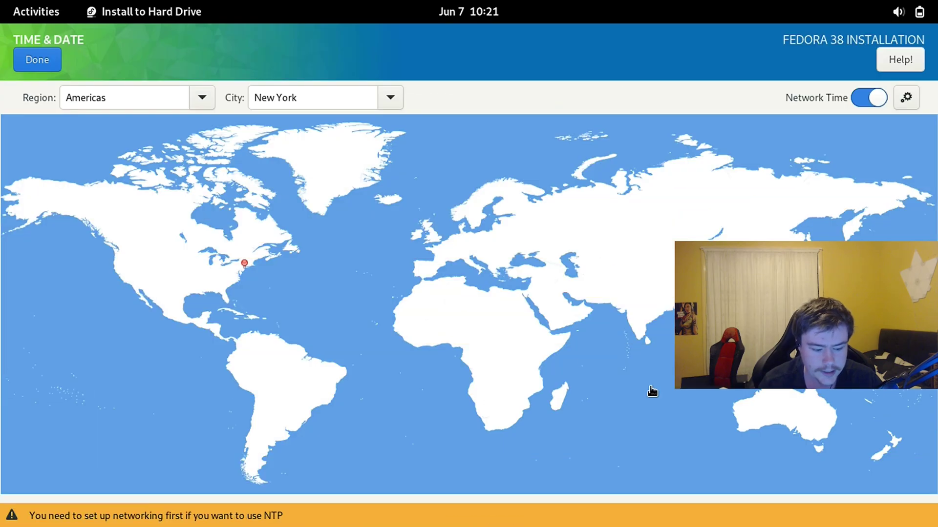
click(814, 441)
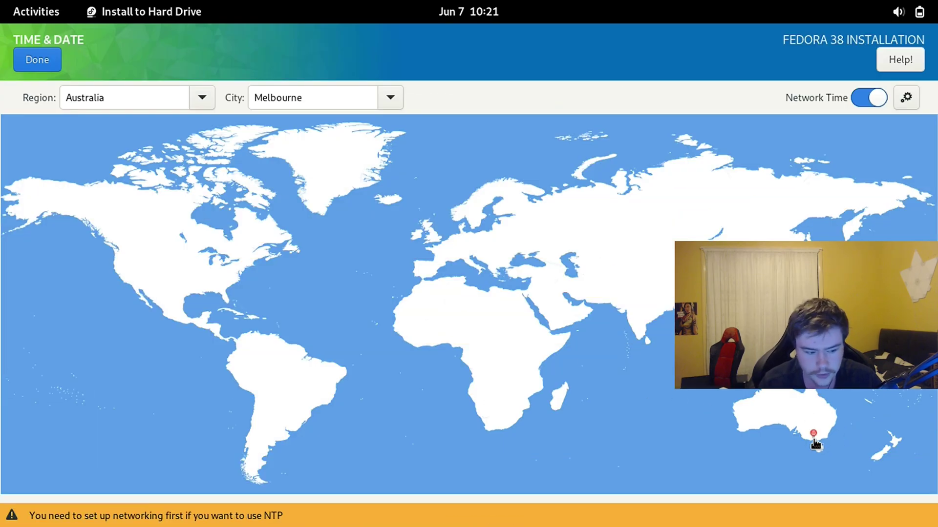
click(44, 64)
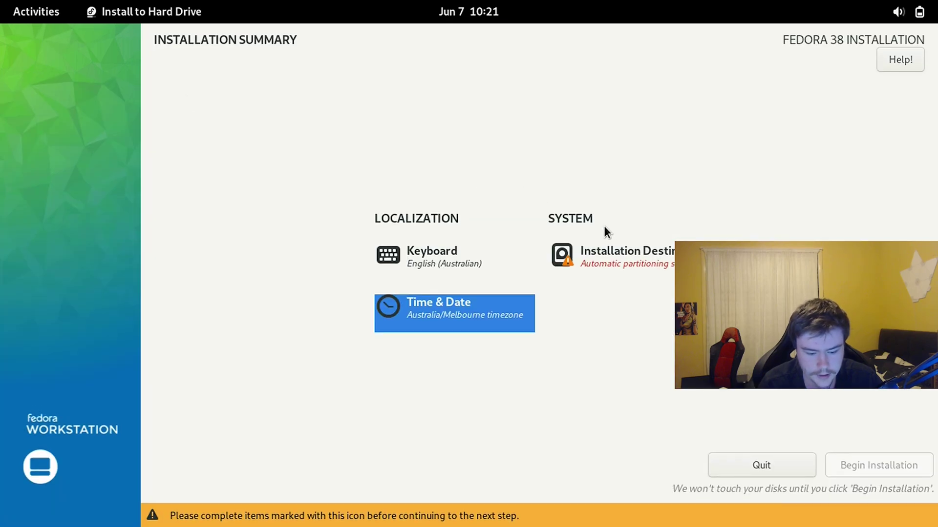
- View the installation destination settings and bring up the system's power options
click(615, 261)
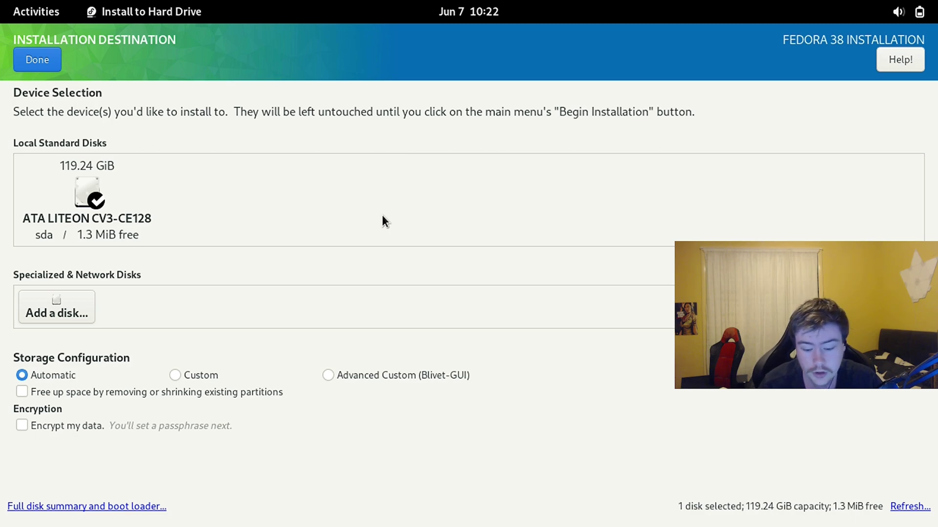
click(908, 11)
click(899, 60)
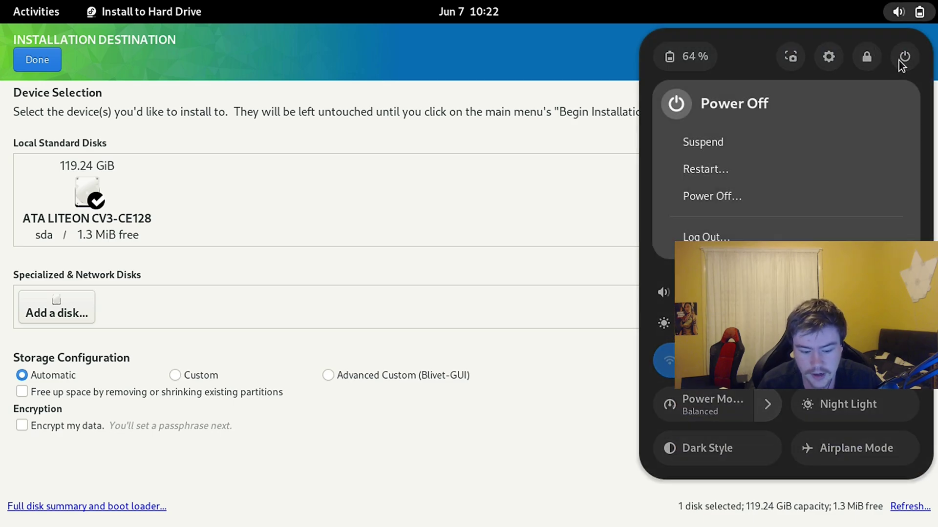
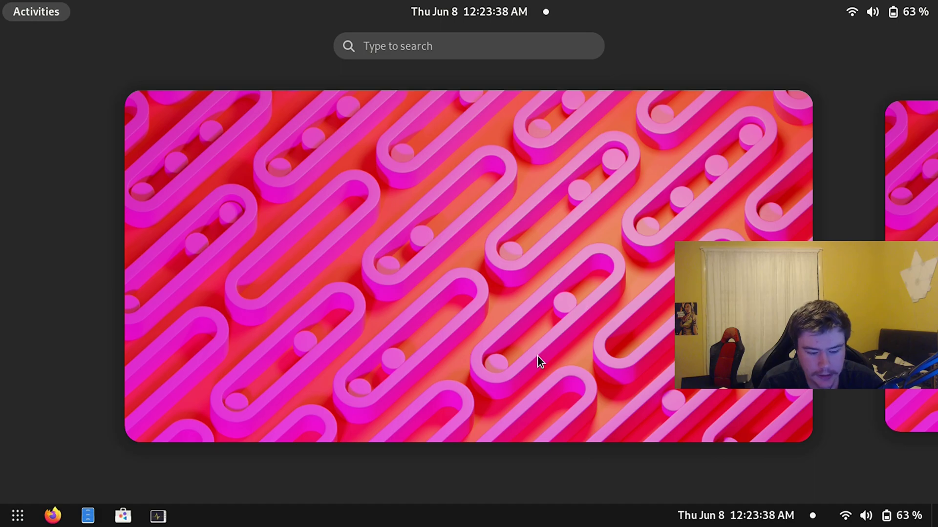
- Turn off the Dash to Panel extension in Extension Manager and view the default Activities overview
click(537, 356)
click(18, 516)
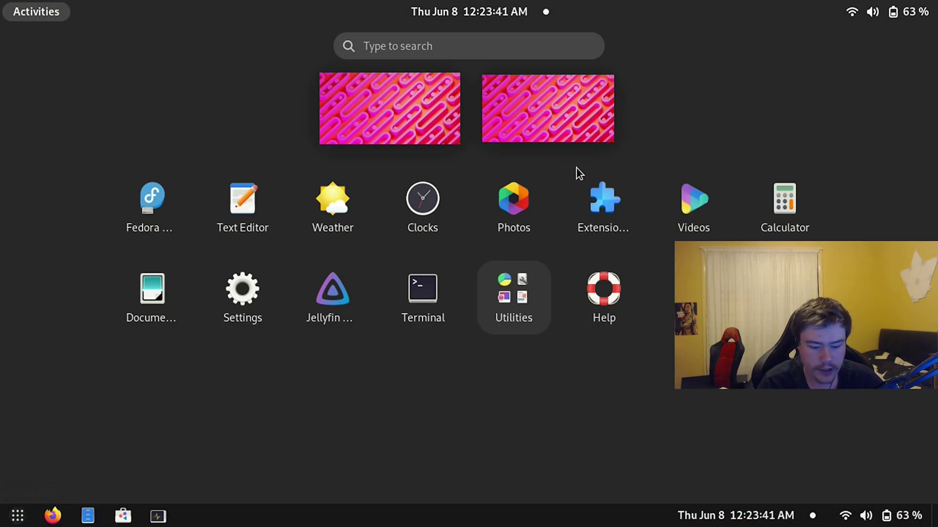
click(593, 203)
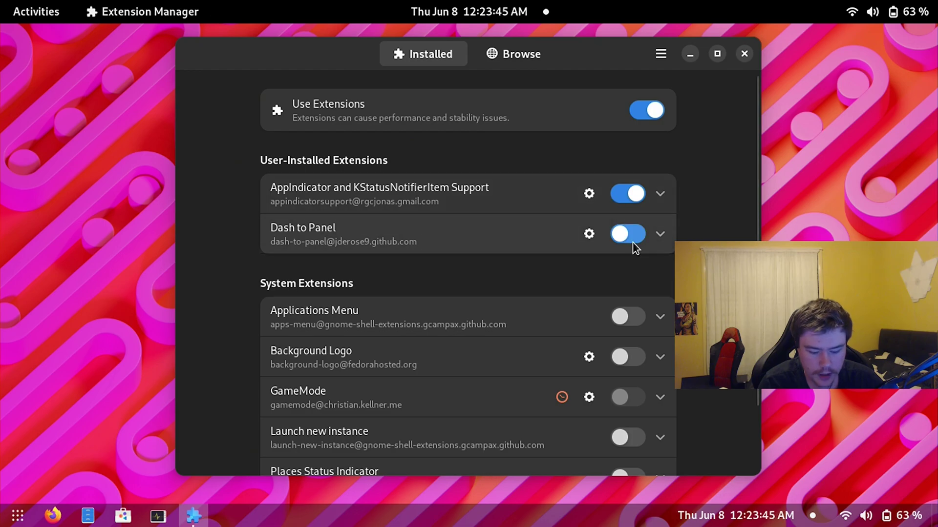
click(630, 234)
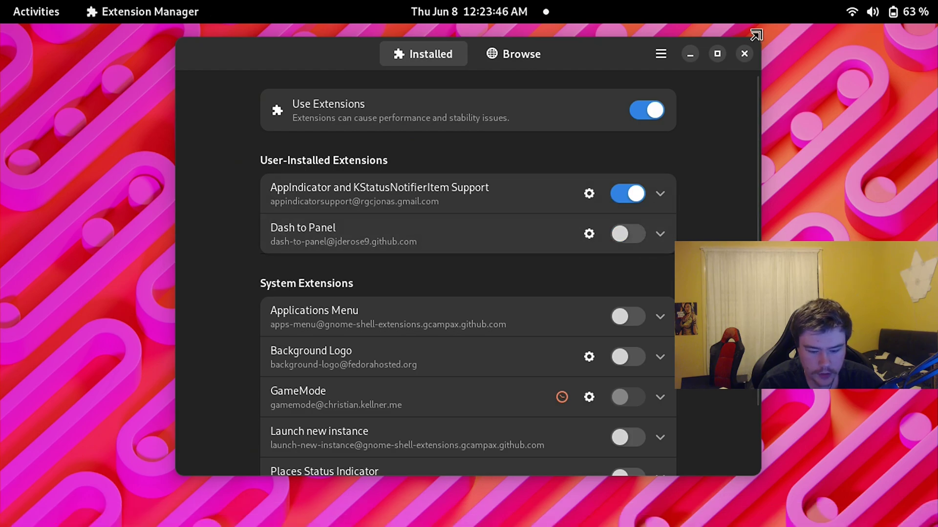
click(744, 54)
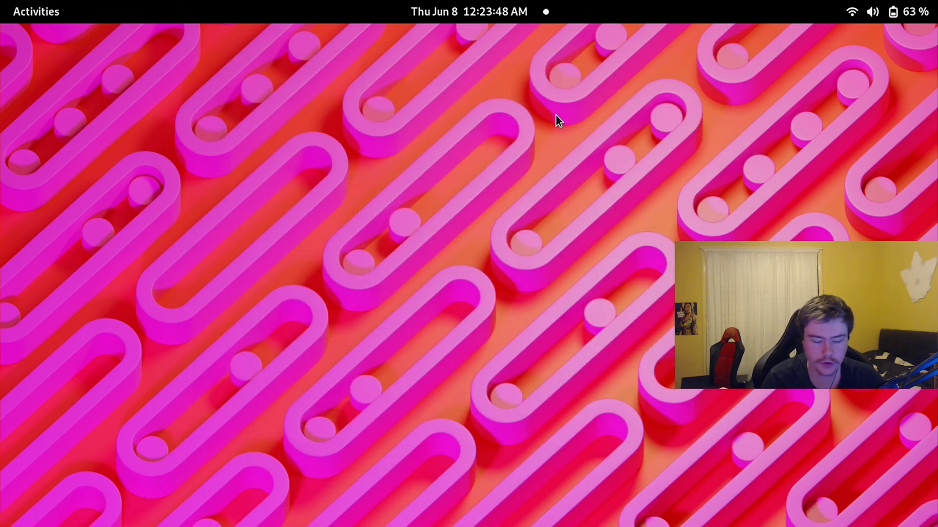
key(super)
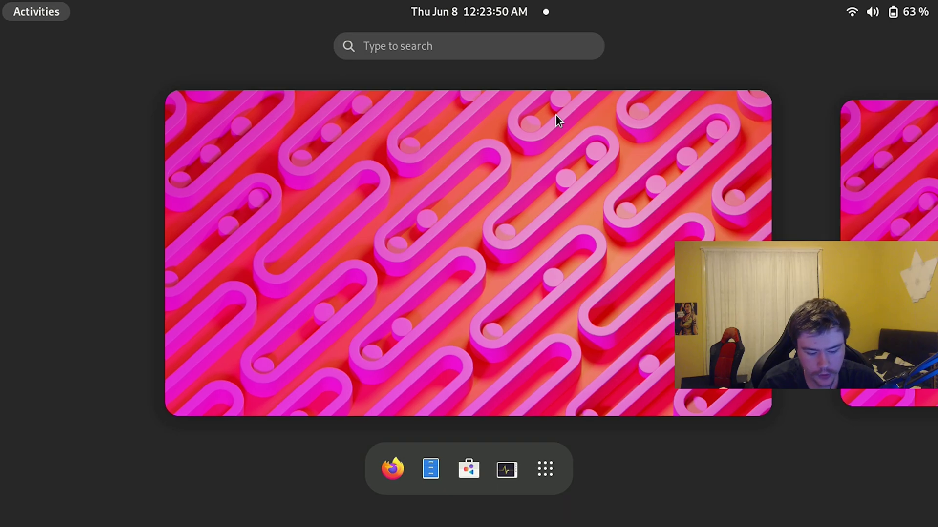
click(543, 324)
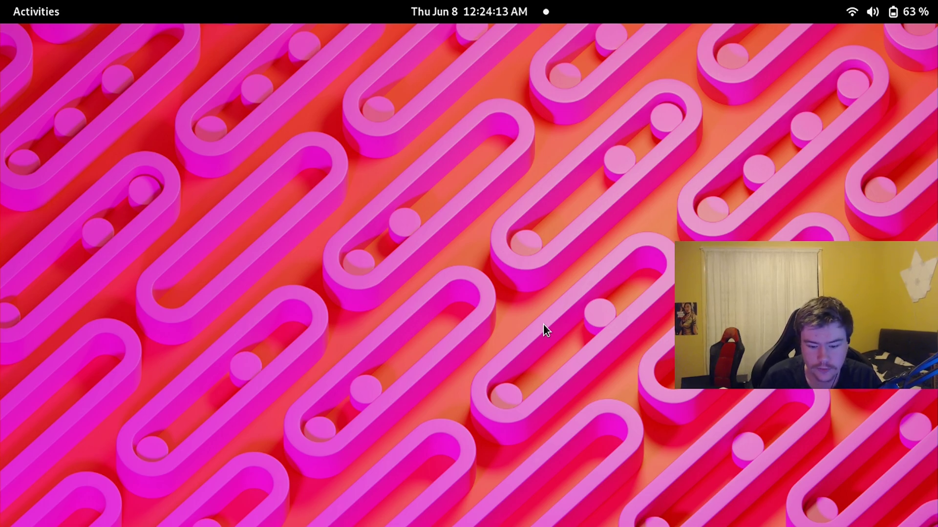
- Examine the hardware and operating system details on the About page of Settings
click(882, 12)
click(833, 59)
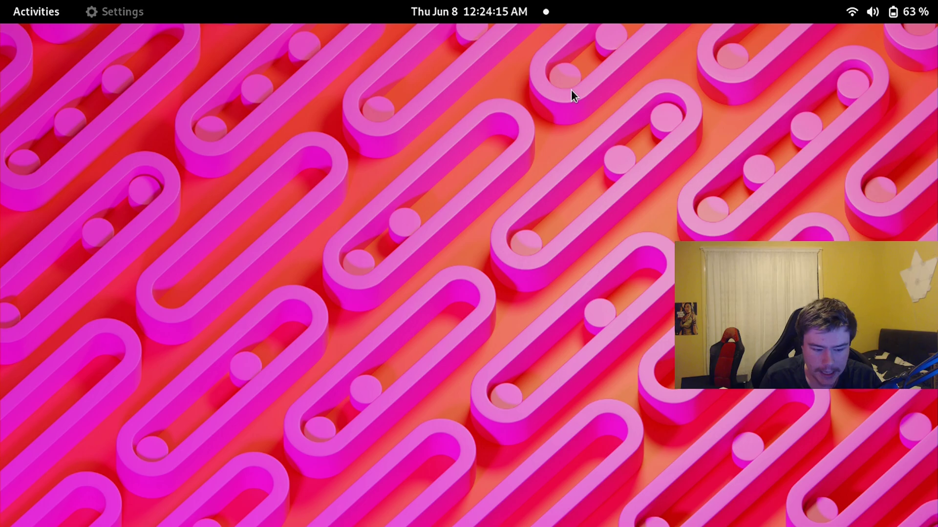
scroll(168, 266, down, 10)
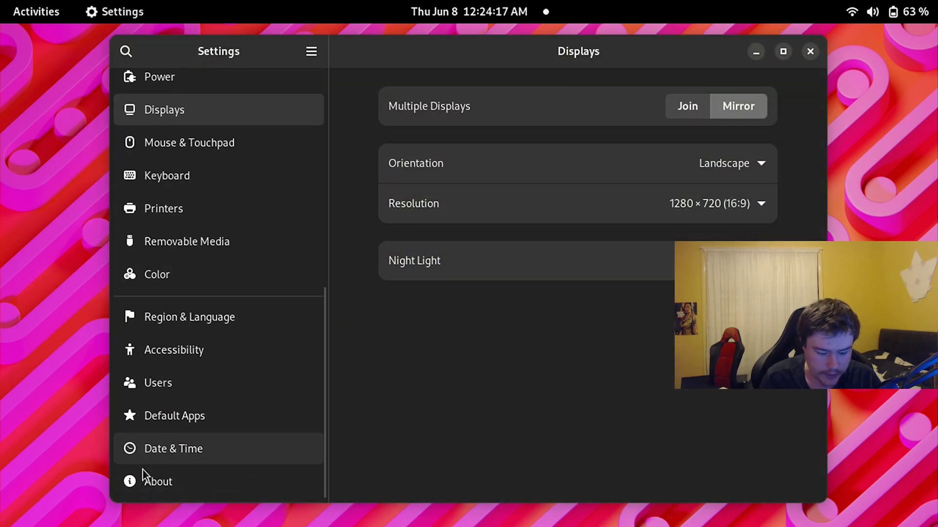
click(162, 482)
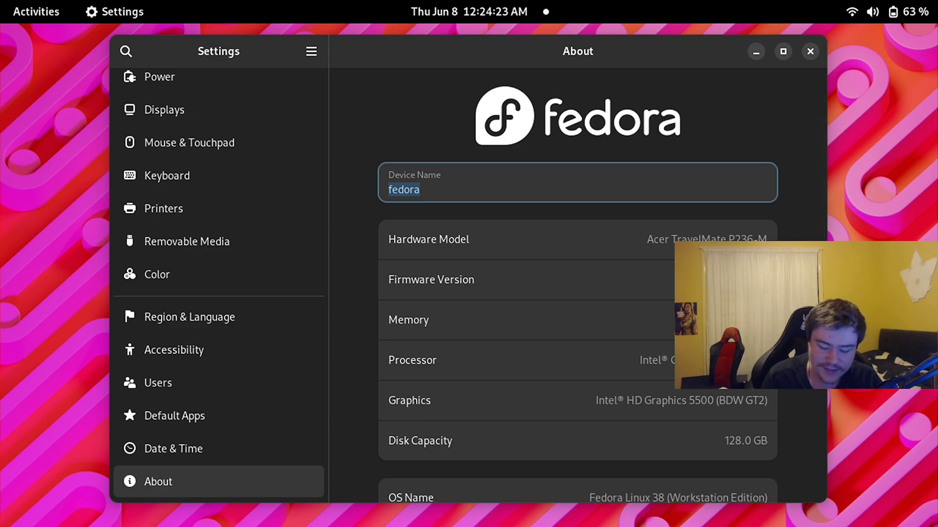
scroll(578, 286, down, 5)
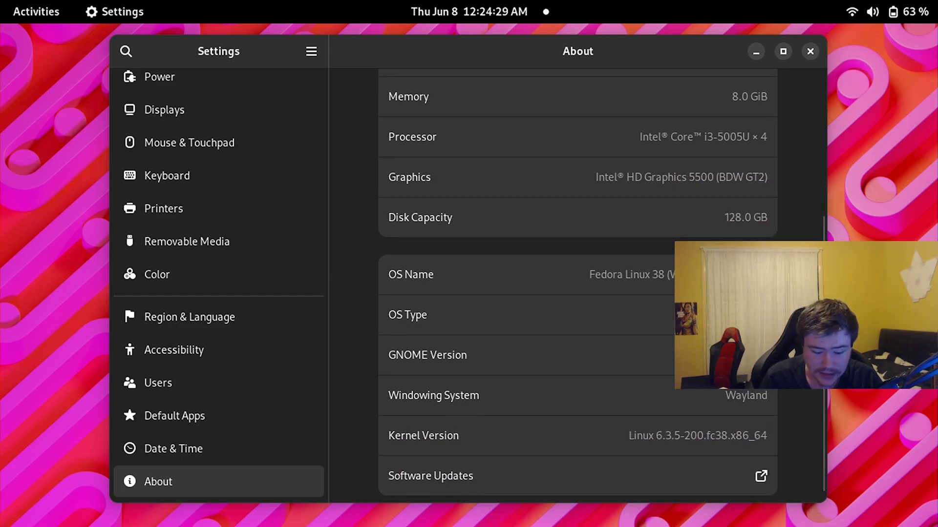
scroll(578, 287, up, 5)
scroll(578, 286, up, 1)
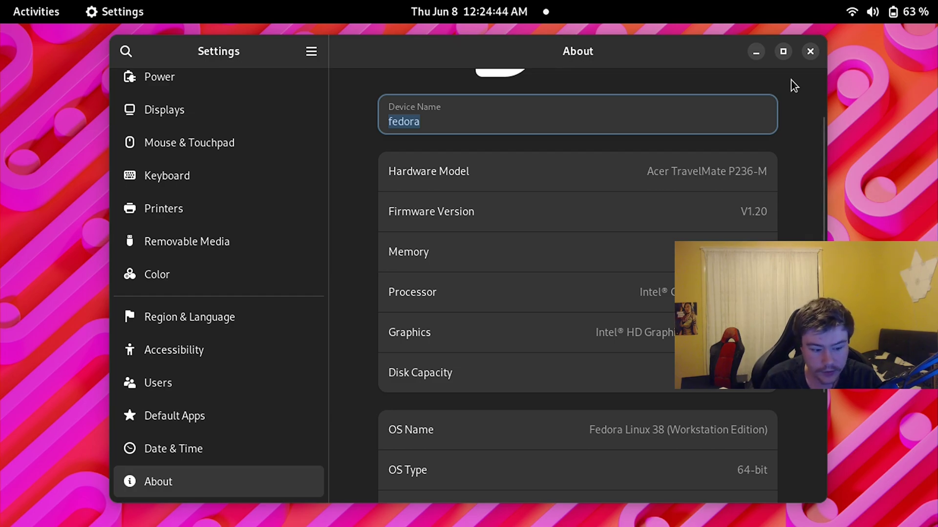
click(810, 51)
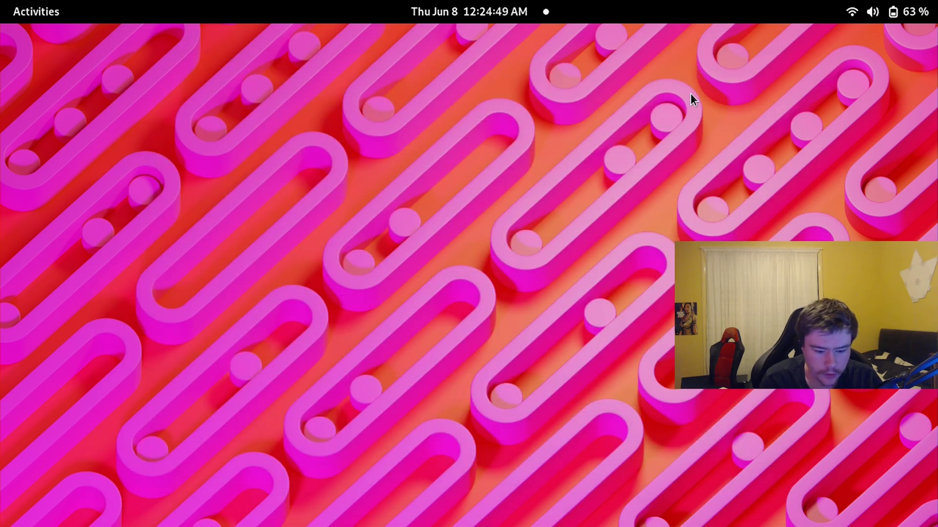
- Switch to Software and look through its categories, Editor's Choice and New & Updated apps
key(super)
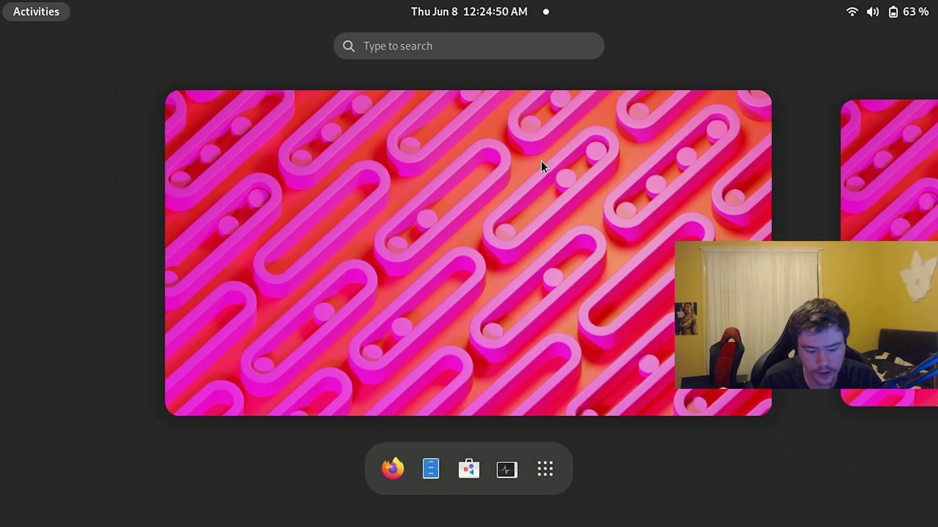
click(469, 469)
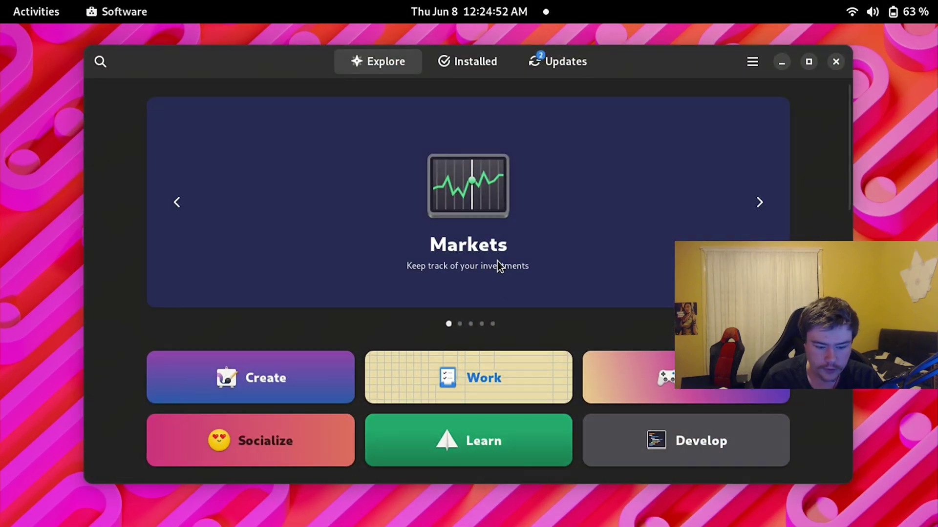
mouse_move(291, 69)
mouse_down()
mouse_move(215, 78)
mouse_move(287, 77)
mouse_up()
scroll(333, 190, down, 5)
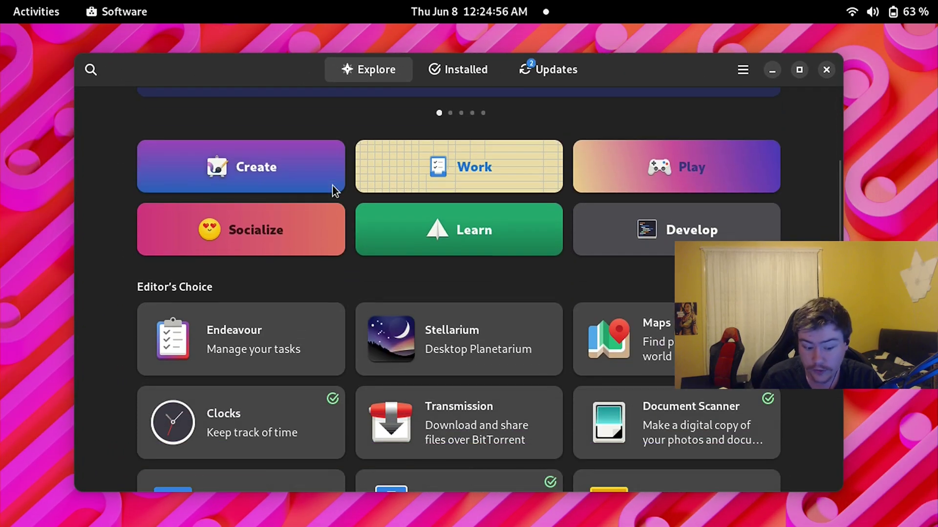
scroll(333, 191, down, 10)
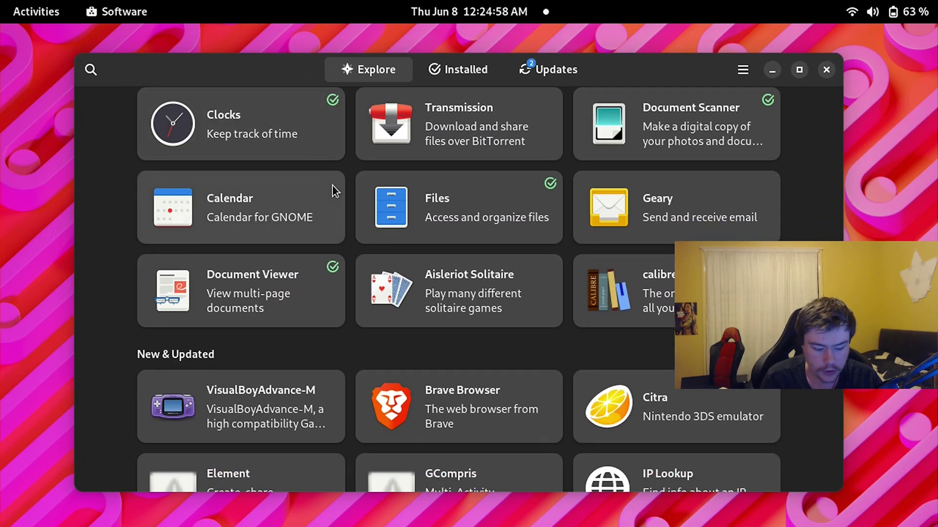
scroll(332, 186, down, 7)
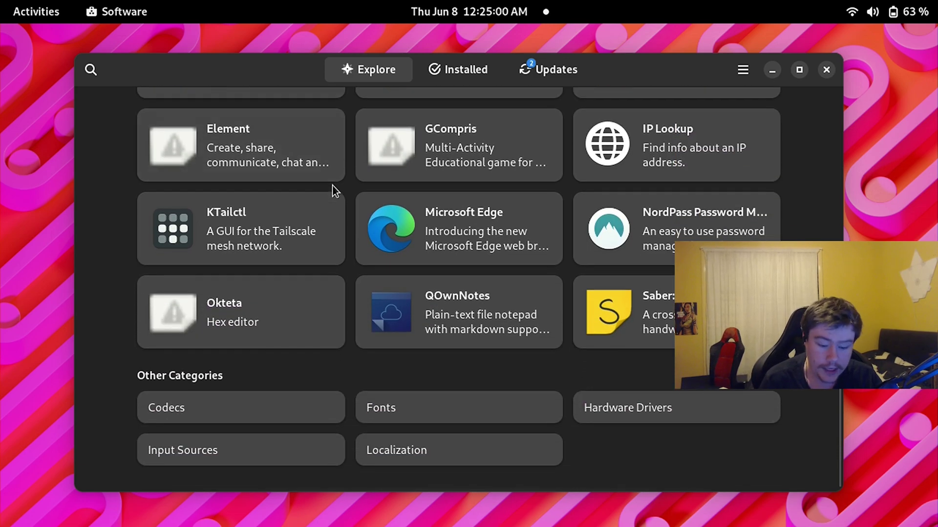
scroll(332, 186, up, 20)
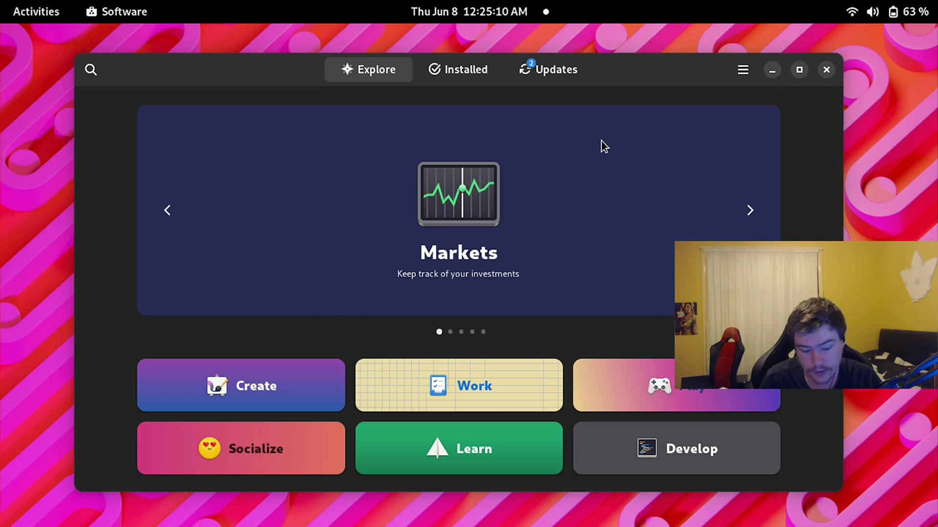
- Install the pending updates in Software
click(565, 70)
click(650, 118)
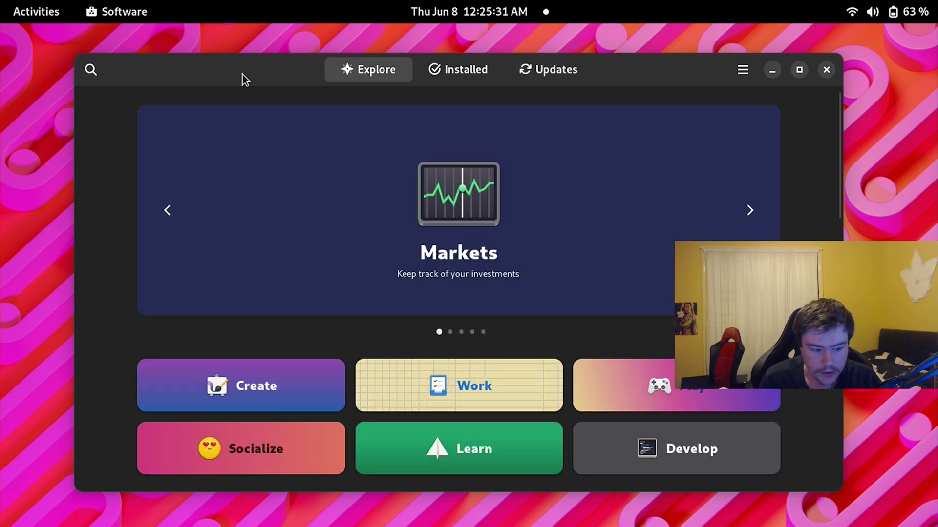
- Search the app catalogue for nvidia and view the NVIDIA Linux Graphics Driver page, clearing the search at the end
click(91, 70)
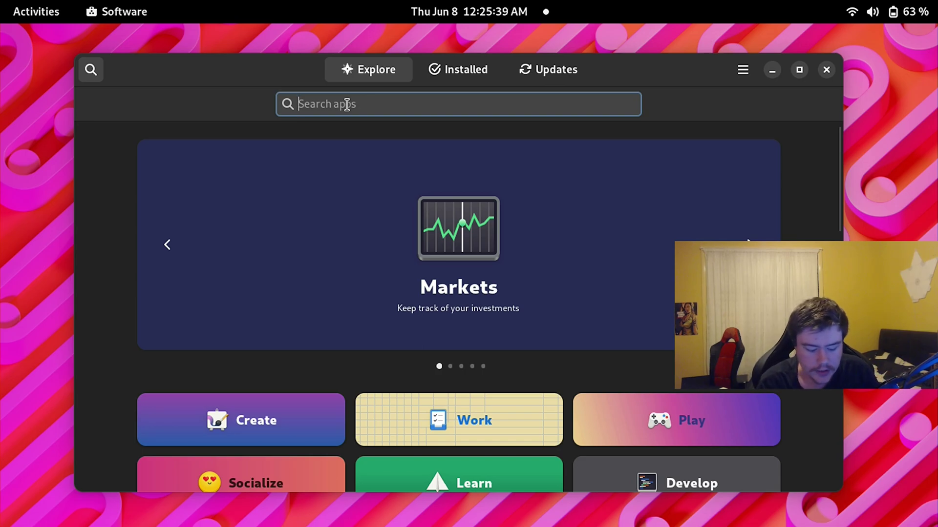
text(nvidia)
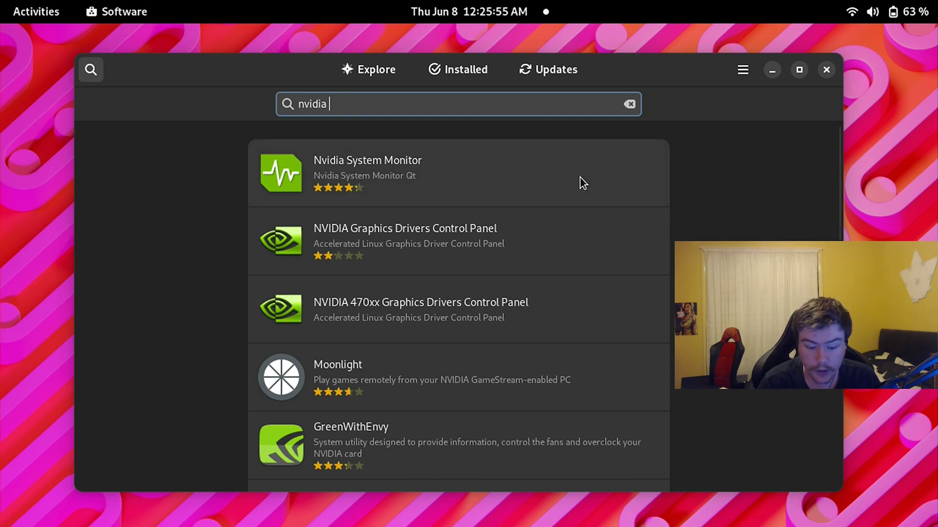
scroll(719, 216, down, 3)
scroll(718, 216, down, 1)
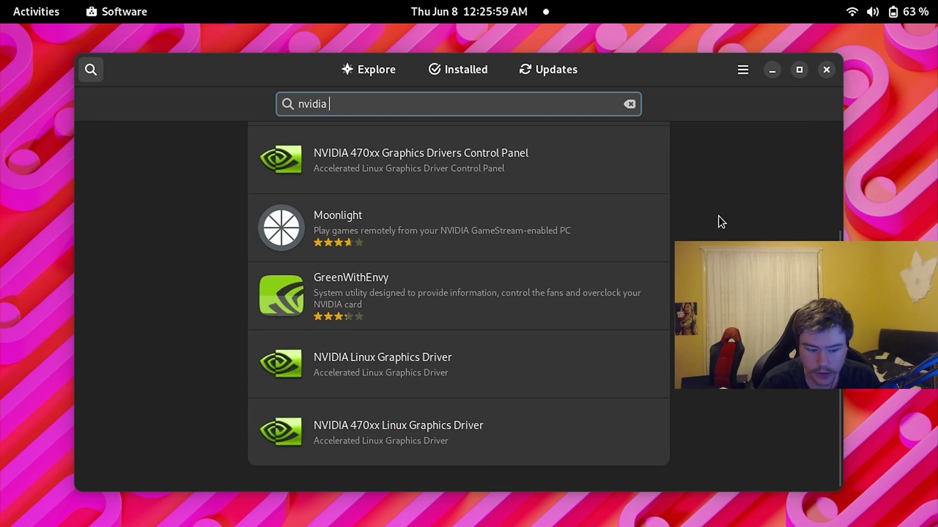
click(475, 374)
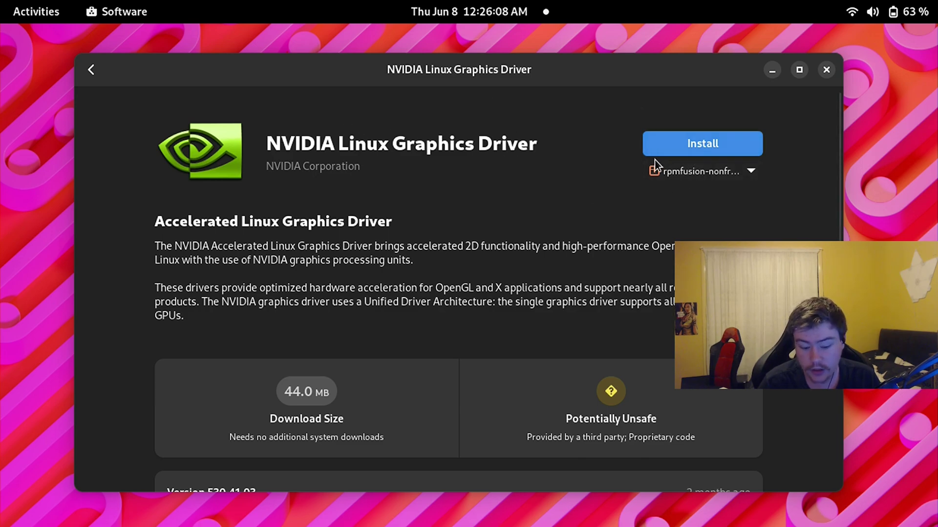
click(92, 72)
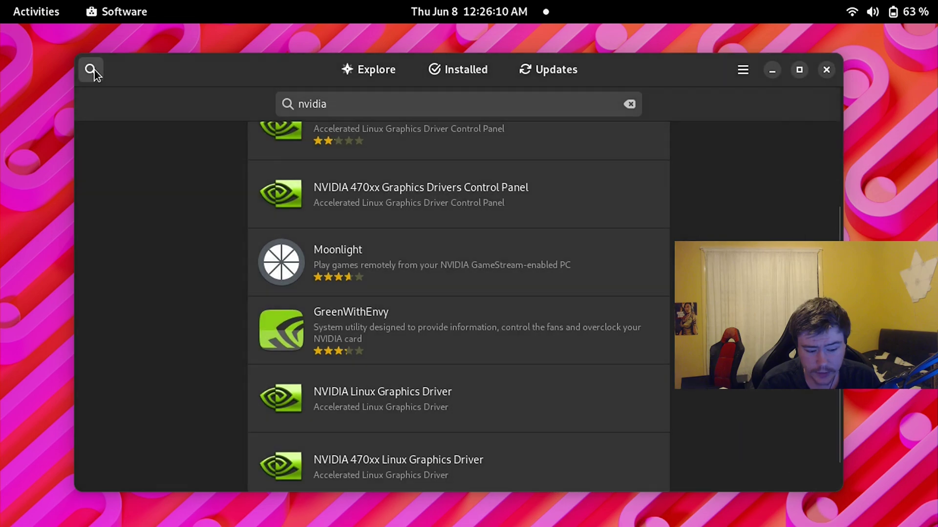
click(625, 104)
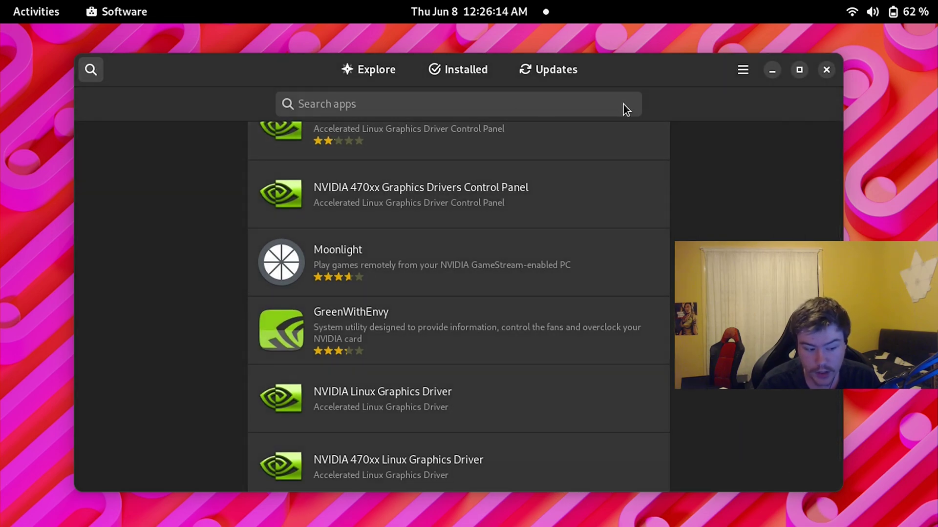
- View the NVIDIA Linux Graphics Driver page in Software again, return to the results and minimise the window
key(super)
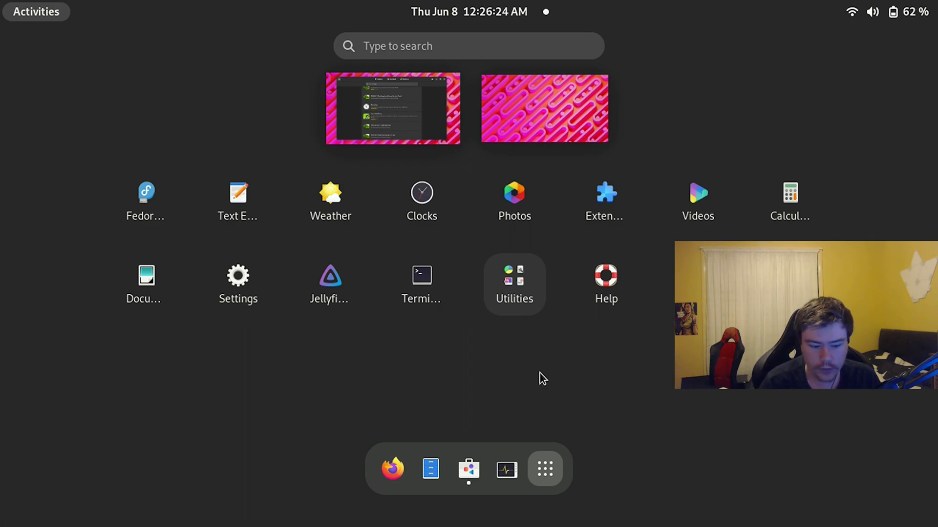
click(411, 103)
click(423, 411)
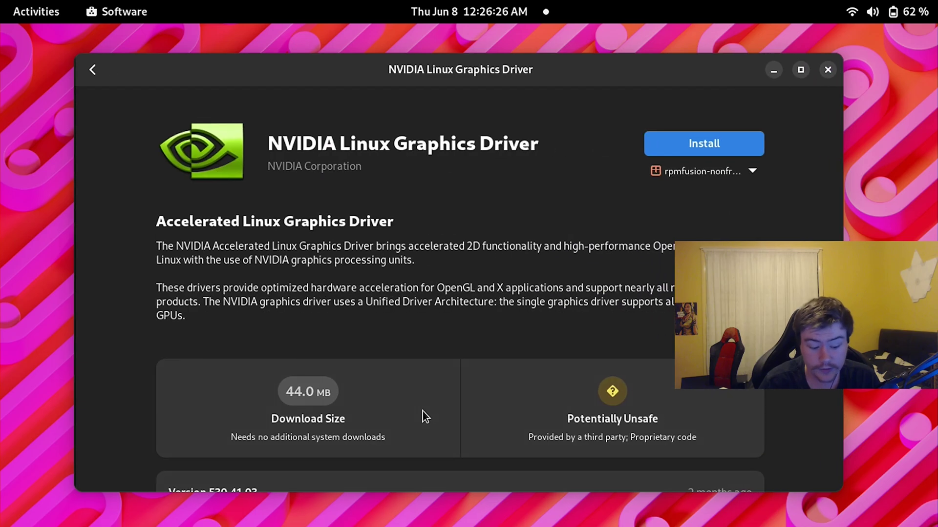
scroll(423, 411, down, 5)
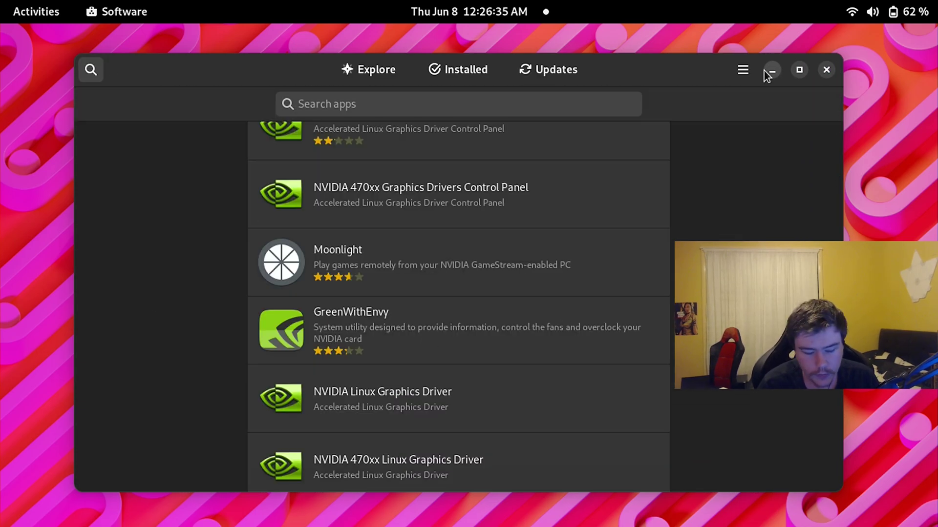
click(767, 70)
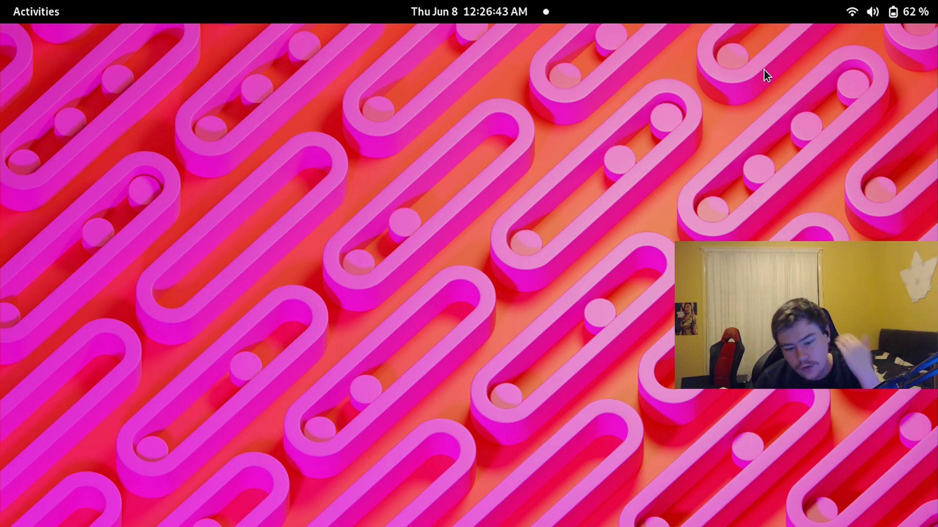
- Restore Software, search the app catalogue for extension manag, and launch Extension Manager from its page
key(super)
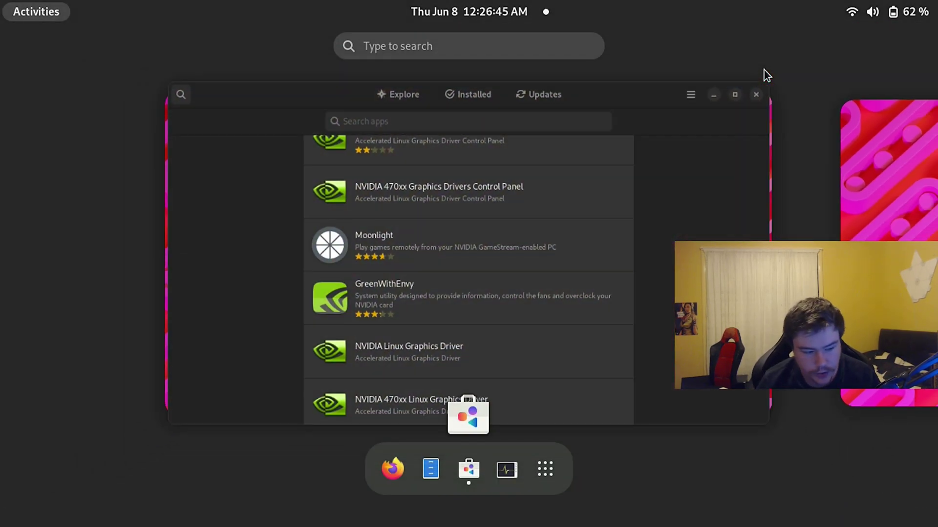
click(563, 204)
click(317, 102)
text(ext)
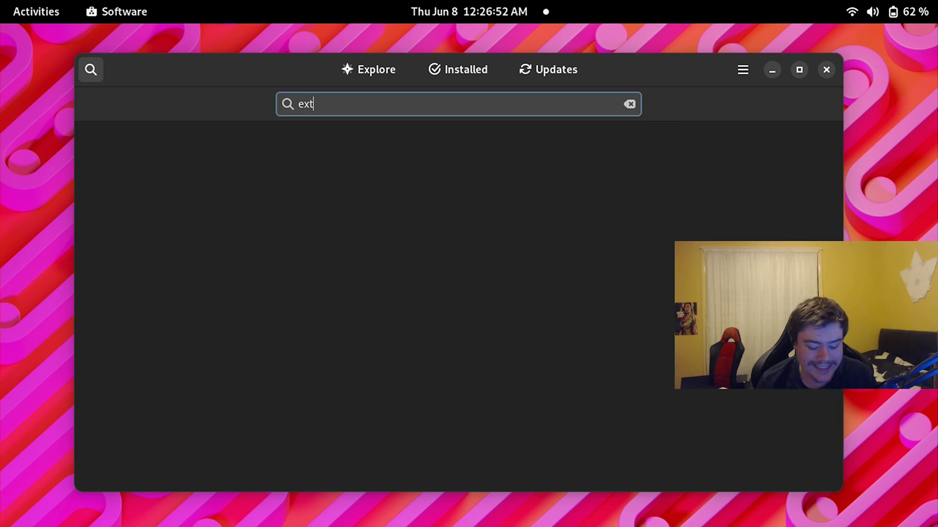
text(ension manger)
key(BackSpace)
key(BackSpace)
key(BackSpace)
key(BackSpace)
text(nag)
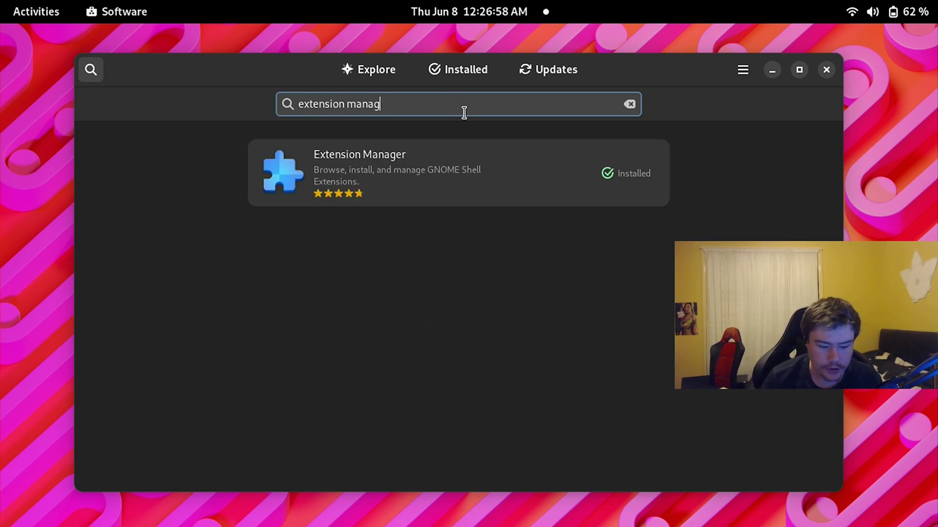
click(404, 187)
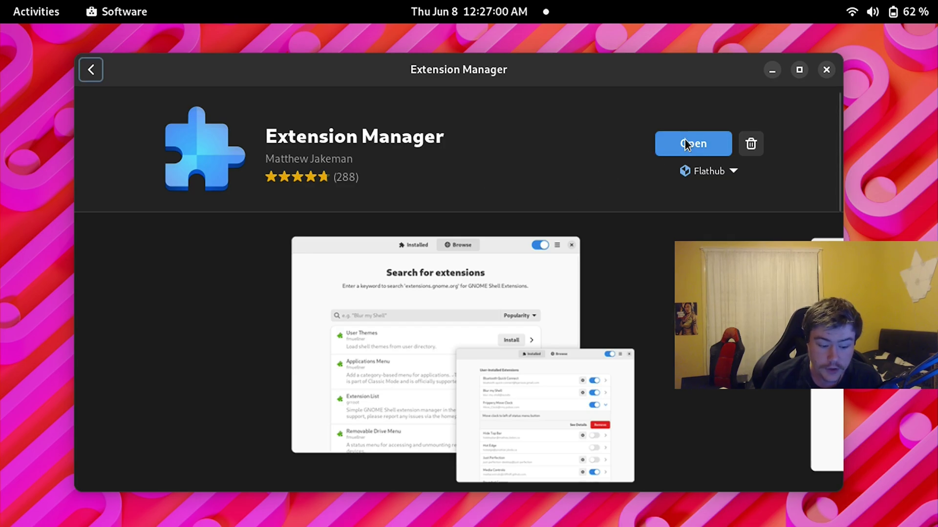
click(686, 144)
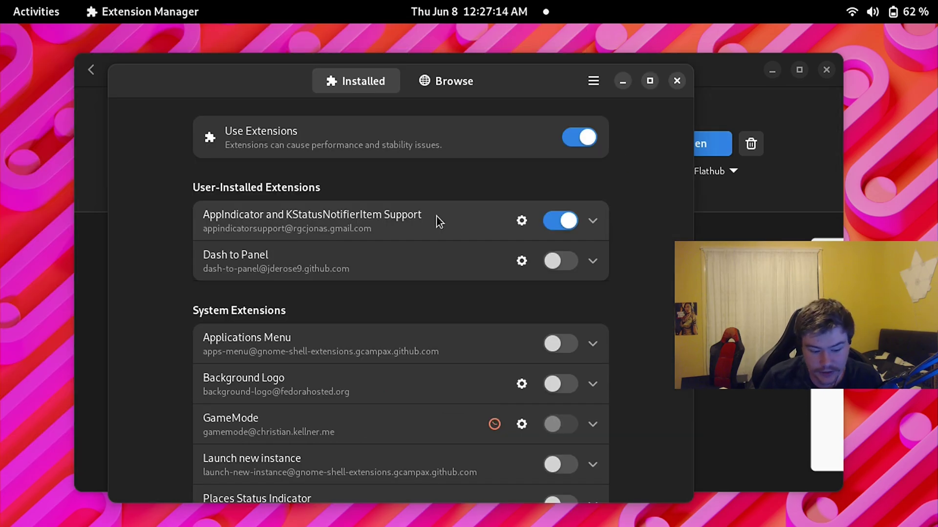
- Look through the installed user and system extensions and view the Extension Manager menu in the top bar
scroll(310, 216, down, 3)
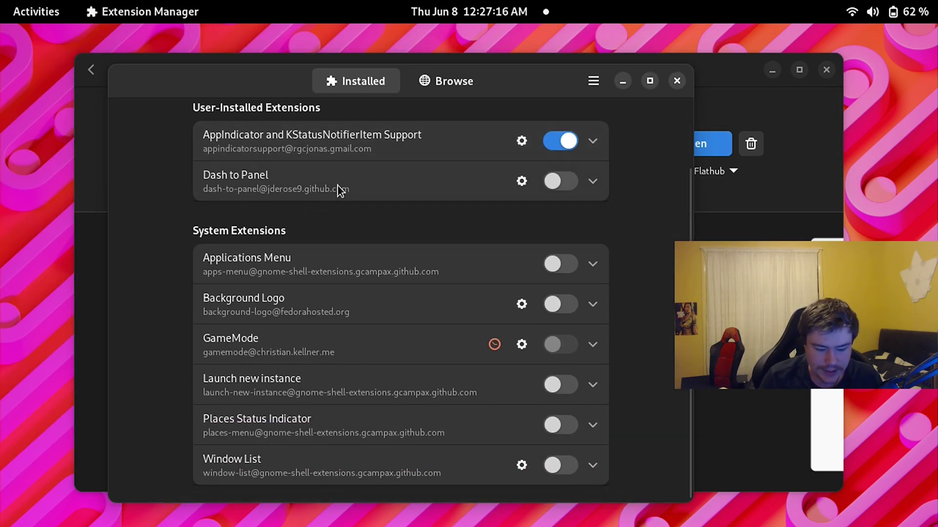
scroll(392, 158, up, 3)
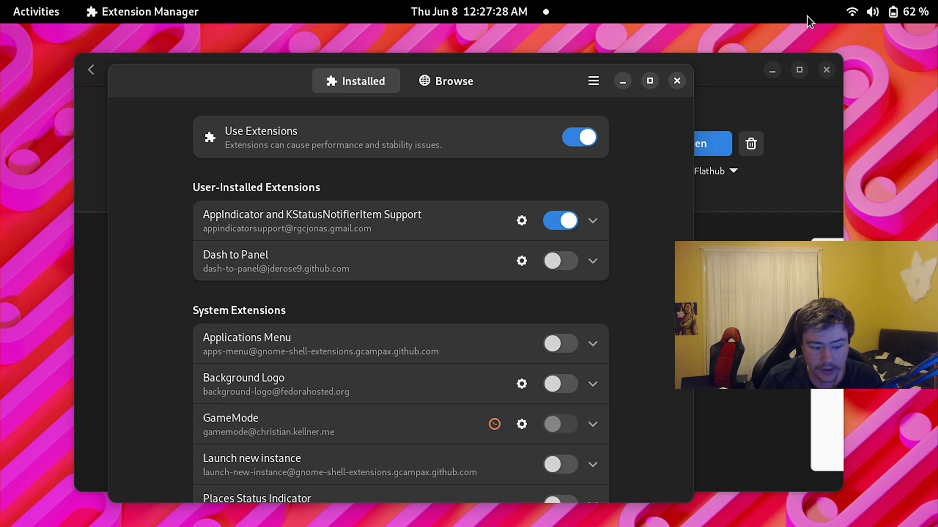
click(141, 13)
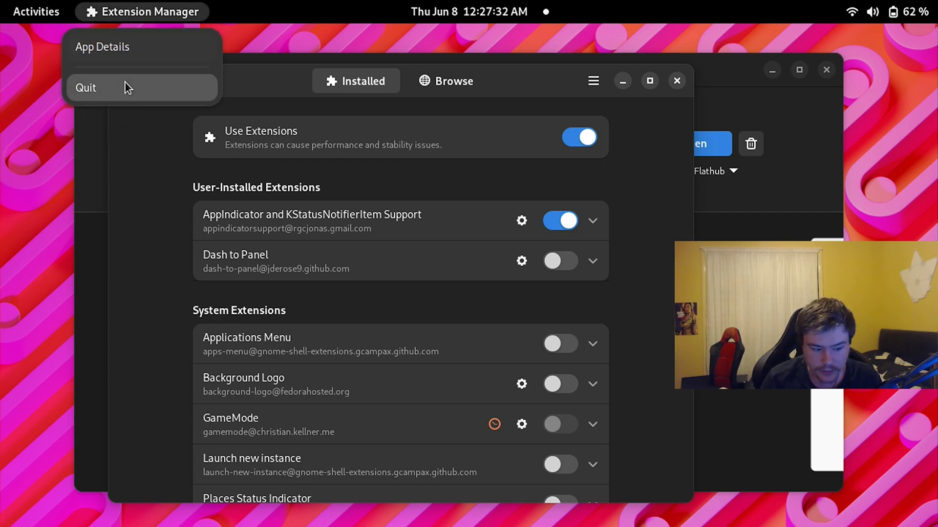
click(131, 223)
- Minimise the Software window and reposition the Extension Manager window on the desktop
click(708, 95)
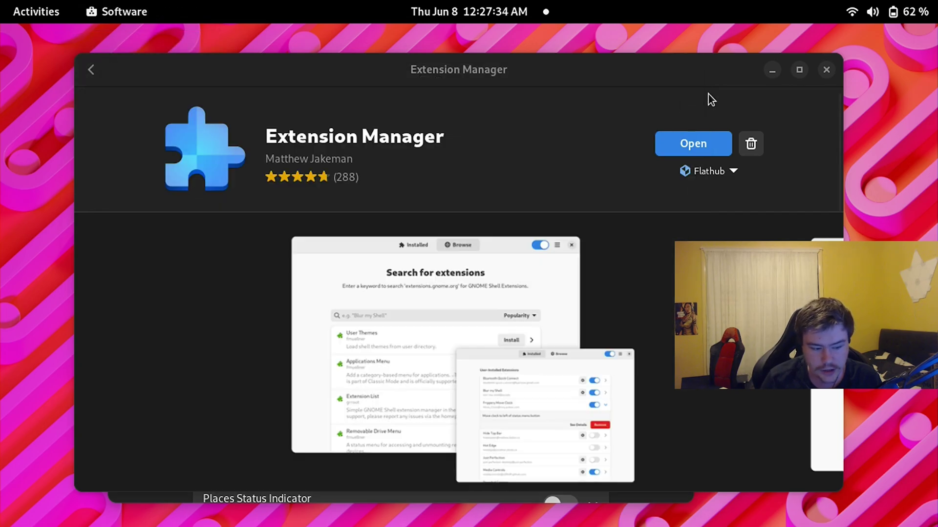
click(111, 12)
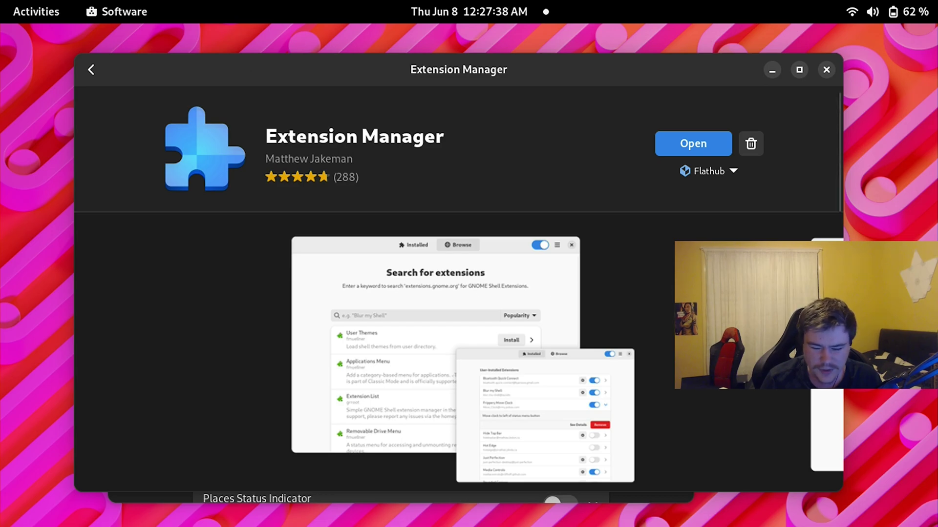
click(772, 69)
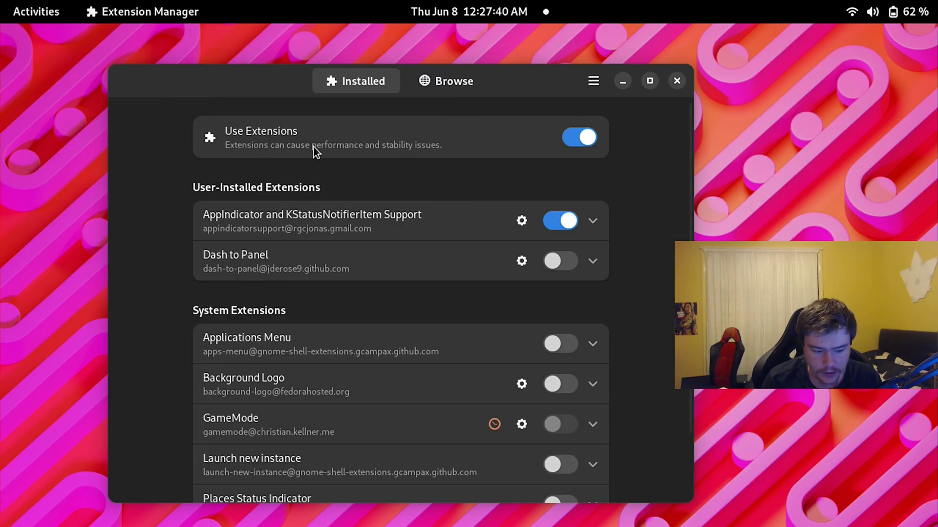
drag(265, 101, 302, 106)
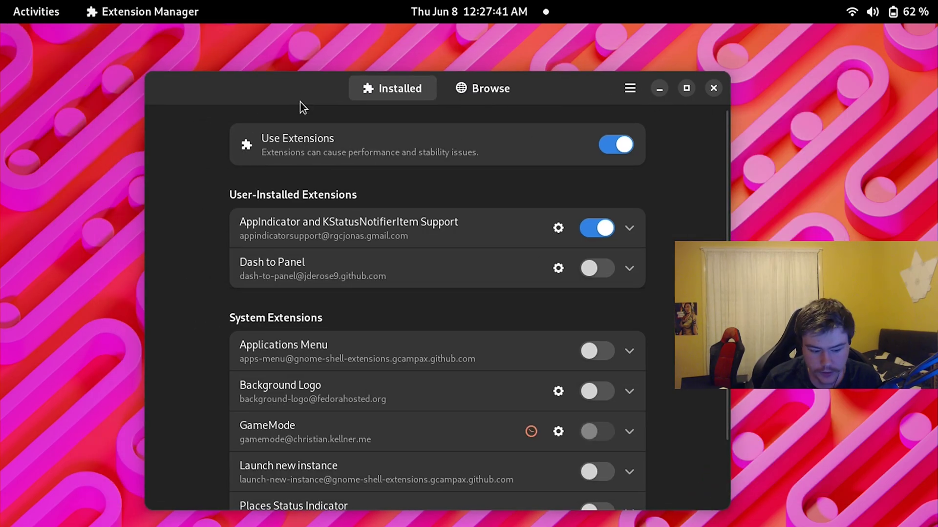
- View the description and version details of the AppIndicator and KStatusNotifierItem Support extension, collapsing them at the end
click(415, 227)
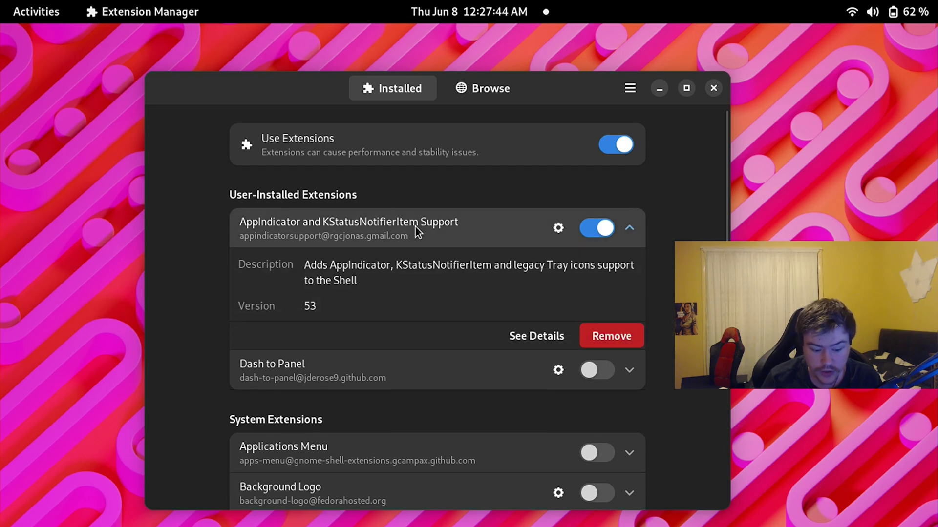
click(415, 226)
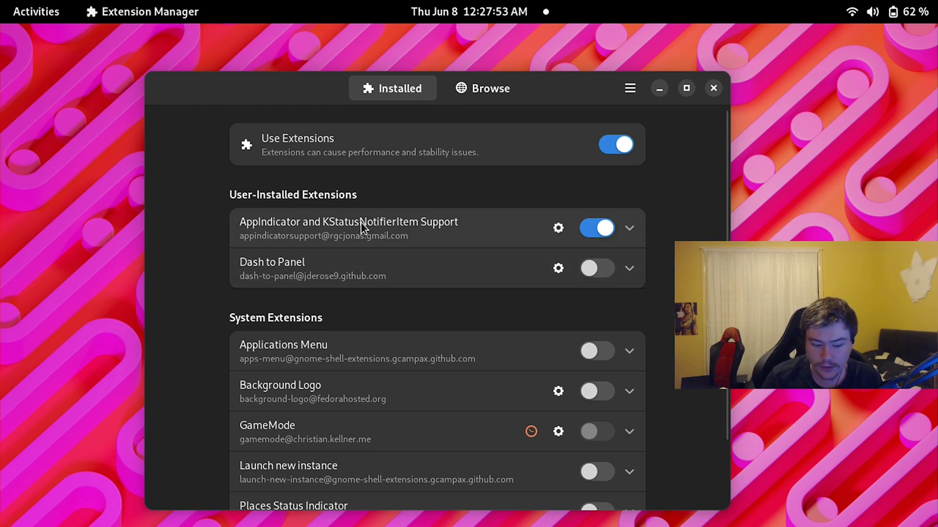
click(401, 241)
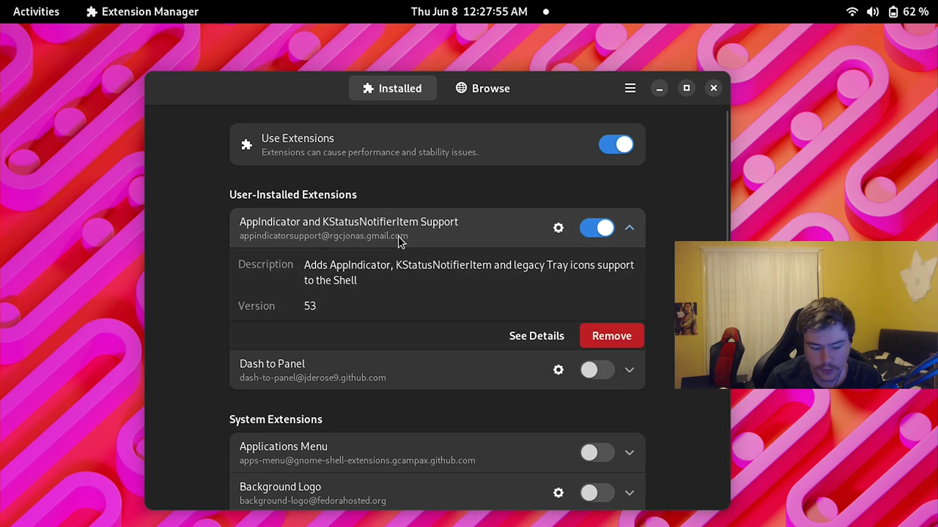
click(400, 241)
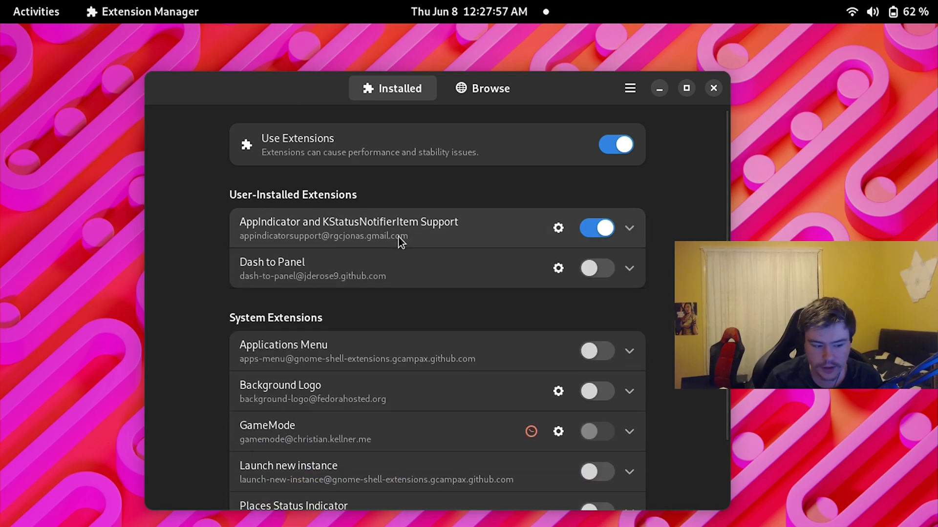
- Examine Extension Manager's top-bar menu, the AppIndicator extension's entry, and the Steam tray icon on the other desktop
click(131, 11)
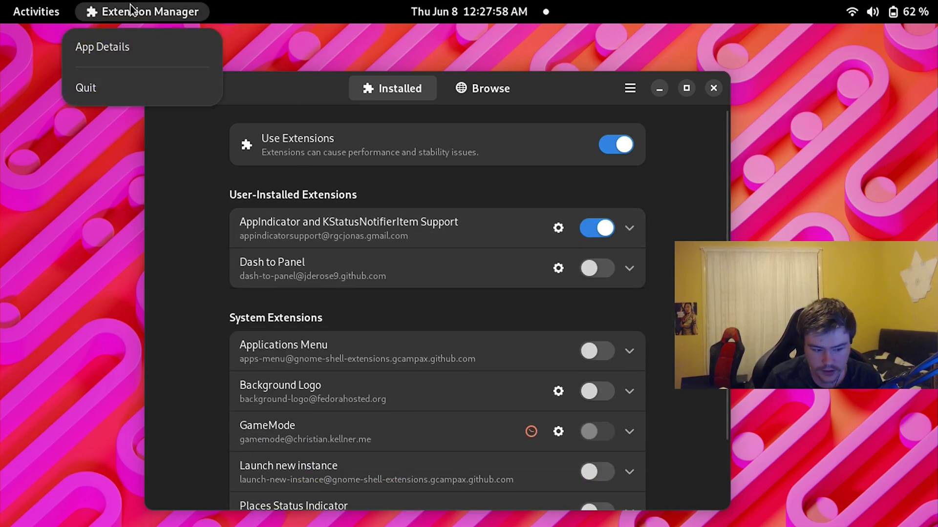
click(253, 89)
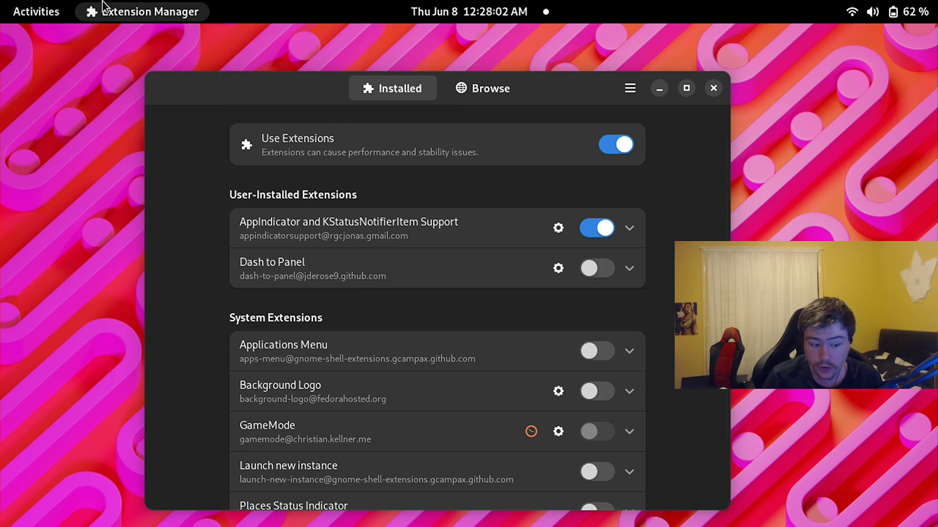
click(148, 14)
click(255, 75)
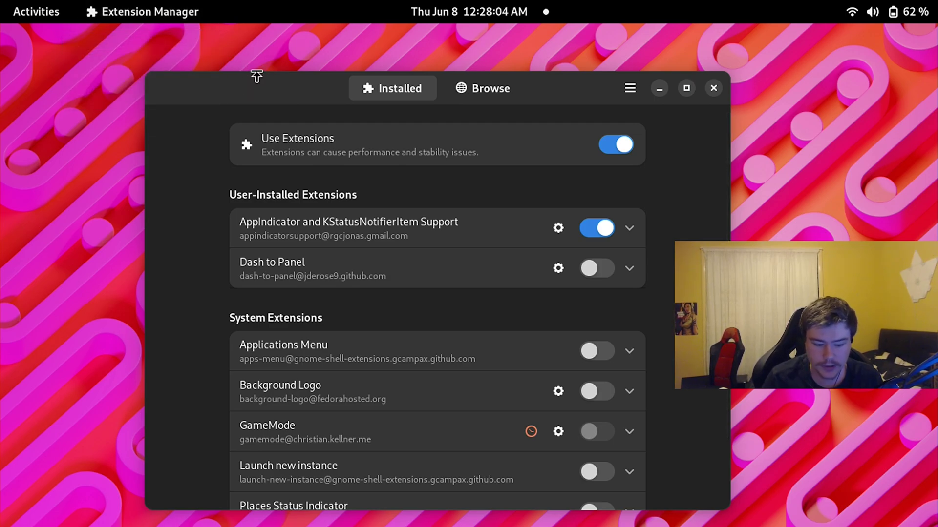
click(367, 218)
click(367, 217)
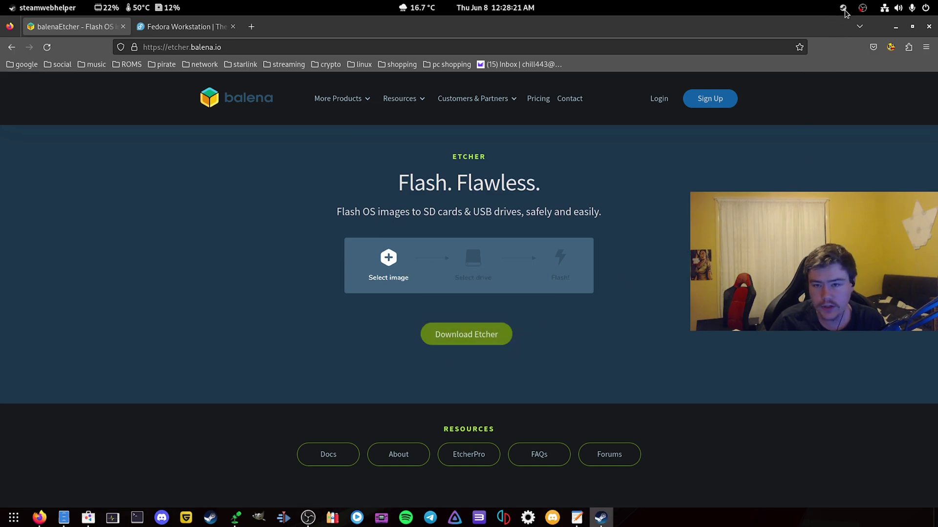
click(845, 9)
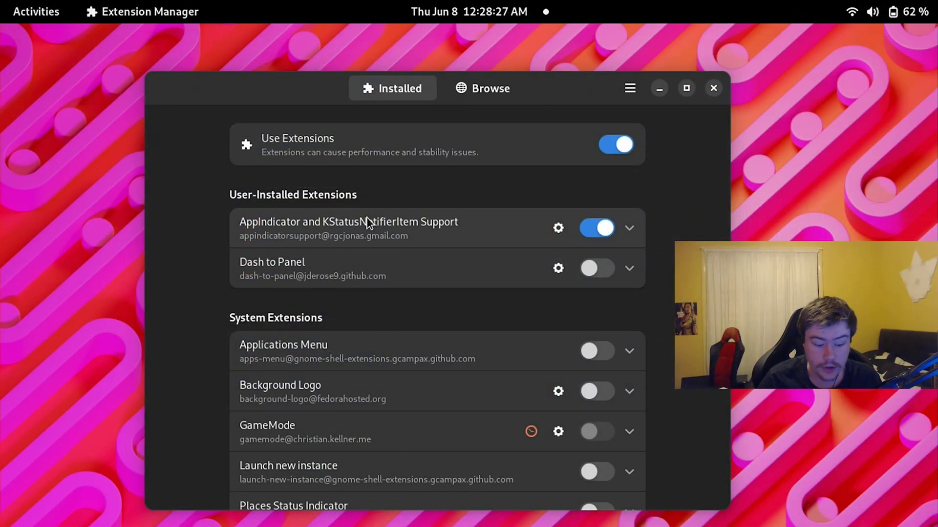
- Enable the Dash to Panel extension, hide the Date menu and System menu in its Position settings, and close them
click(596, 268)
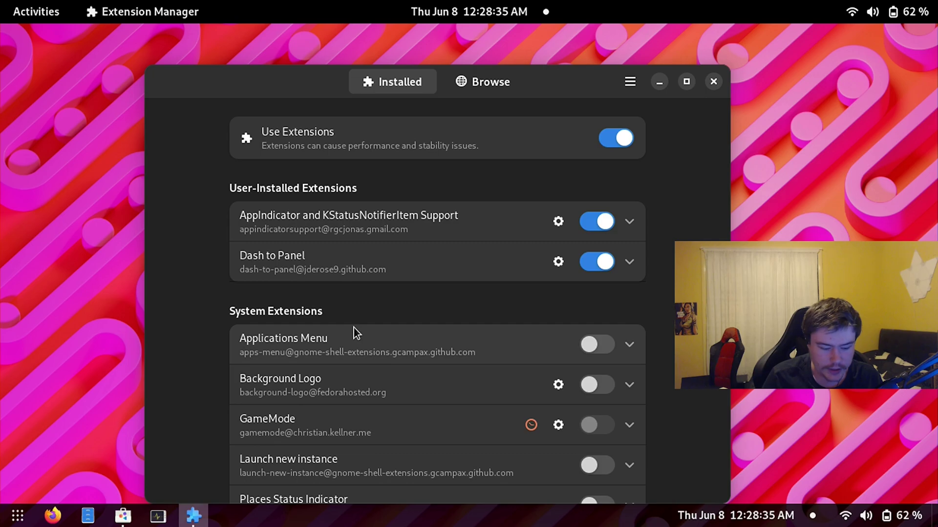
click(557, 263)
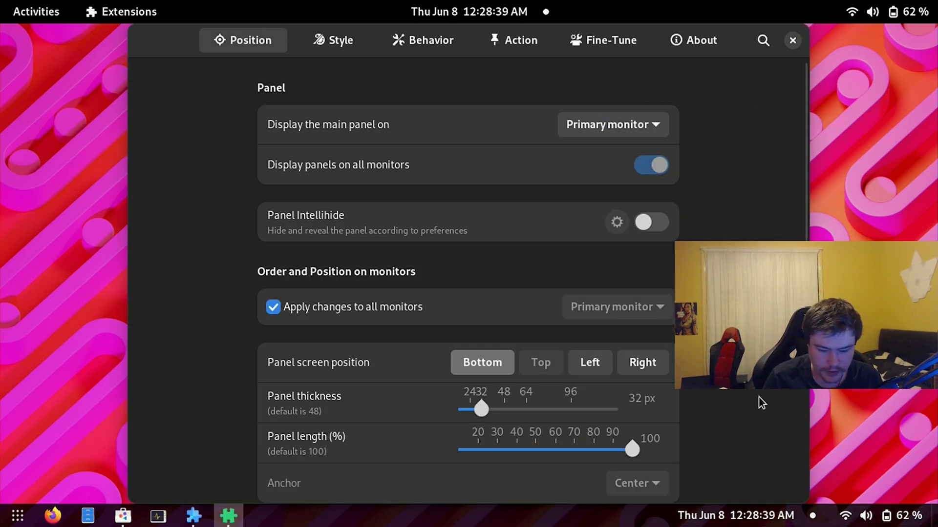
scroll(758, 398, down, 5)
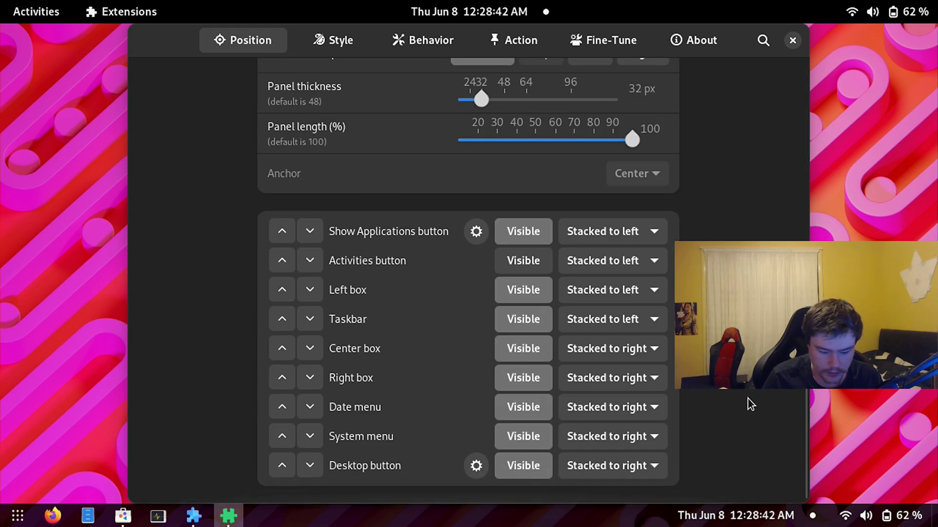
click(511, 440)
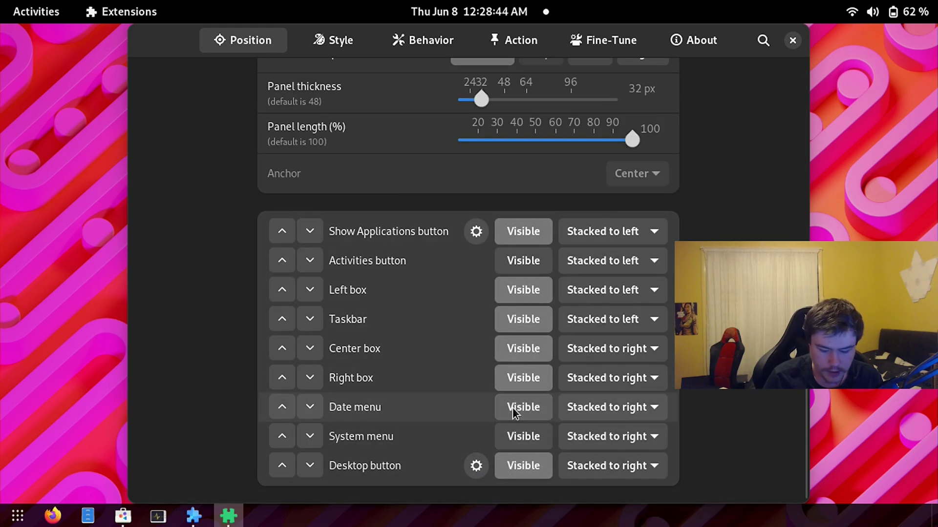
click(793, 41)
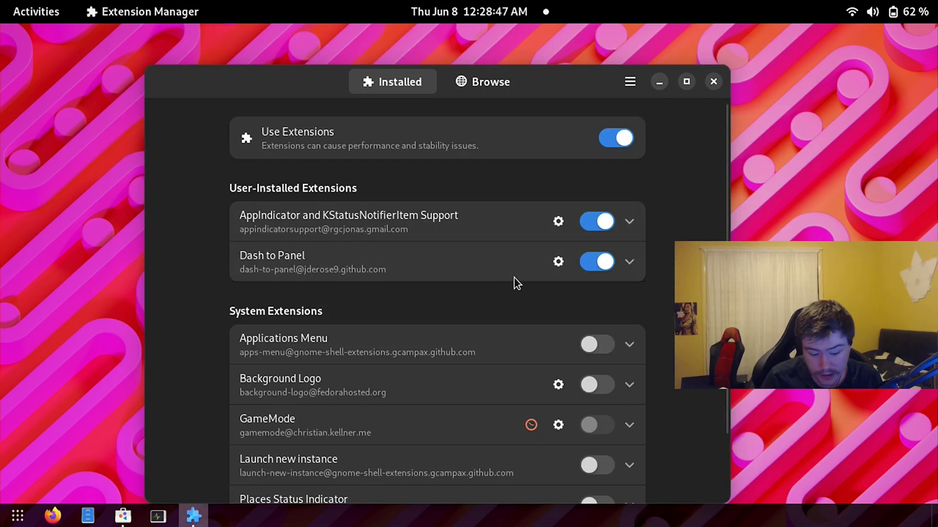
- Open the Dash to Panel settings and look through the Position options and the Style options for app icons and running indicators
click(558, 262)
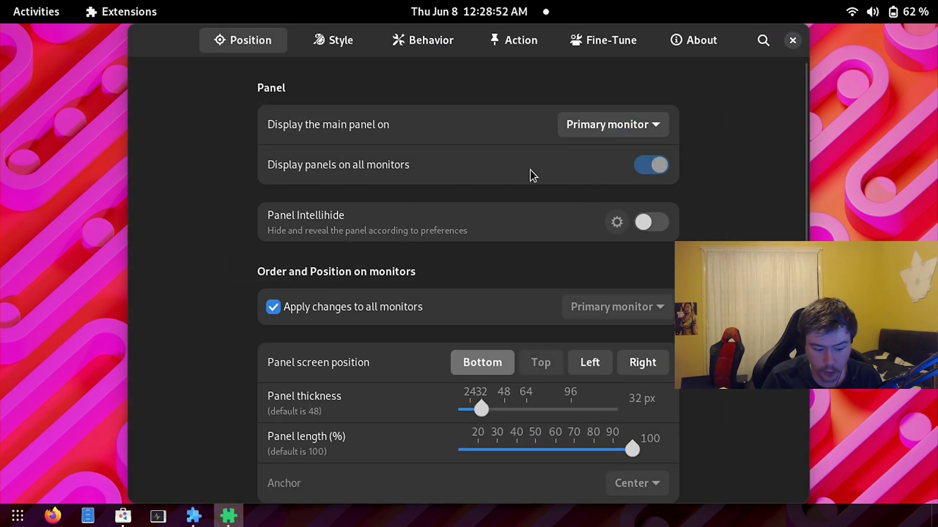
scroll(426, 393, down, 5)
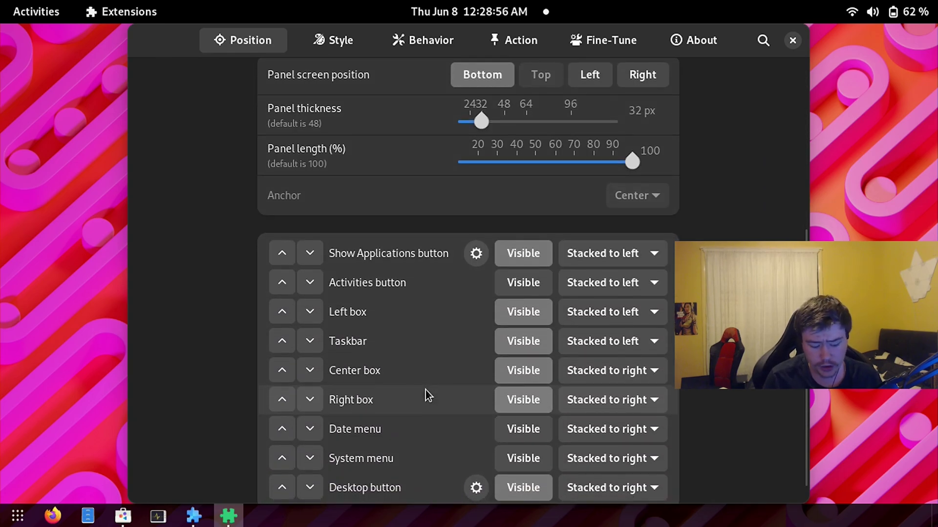
click(333, 41)
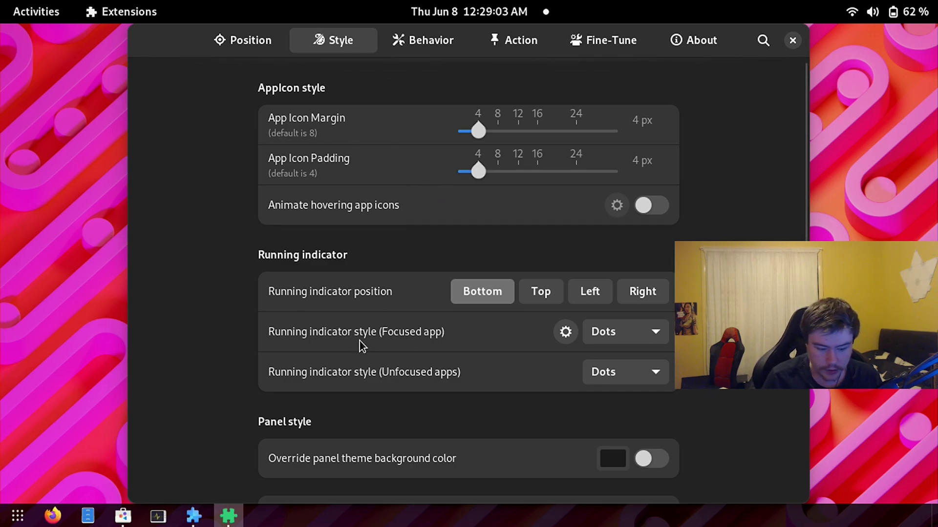
mouse_move(224, 524)
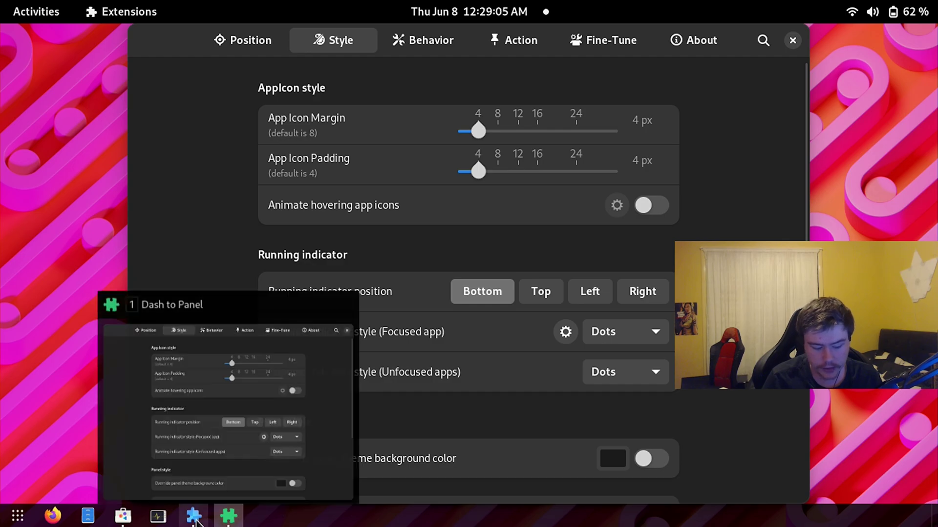
- Try the Solid, Segmented and Dashes running indicator styles for the focused app, and set it back to Dots
click(630, 332)
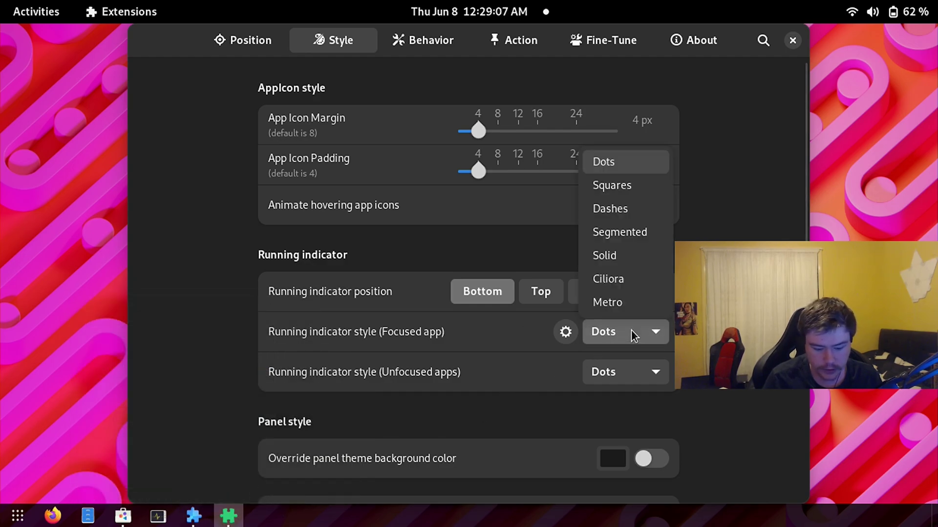
click(645, 259)
click(614, 333)
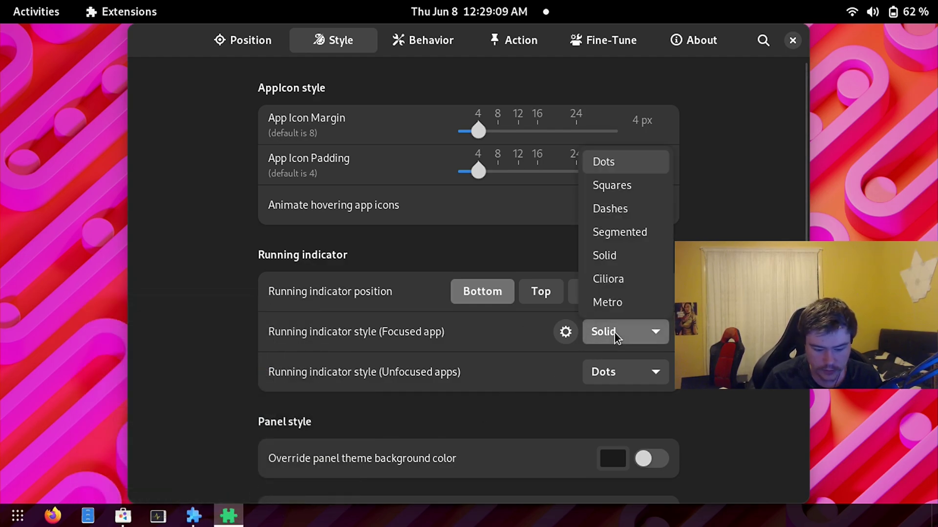
click(623, 230)
click(632, 330)
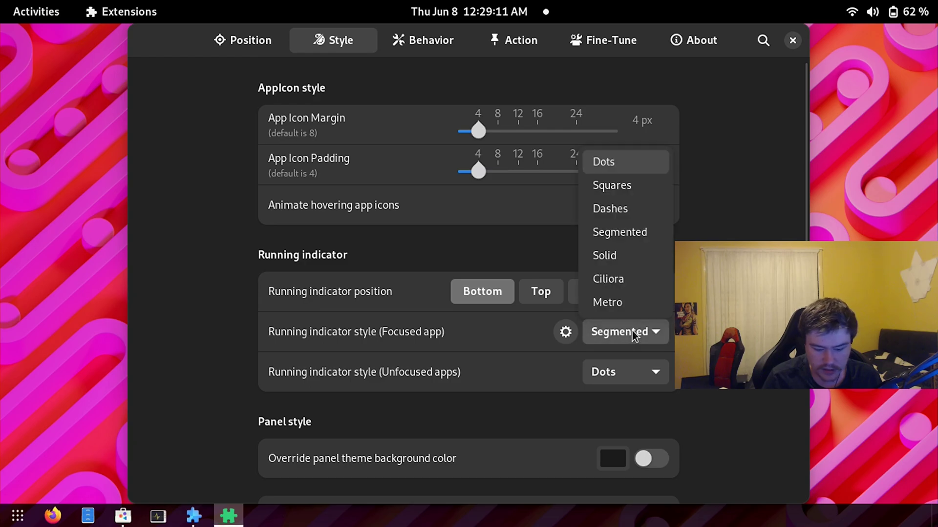
click(635, 200)
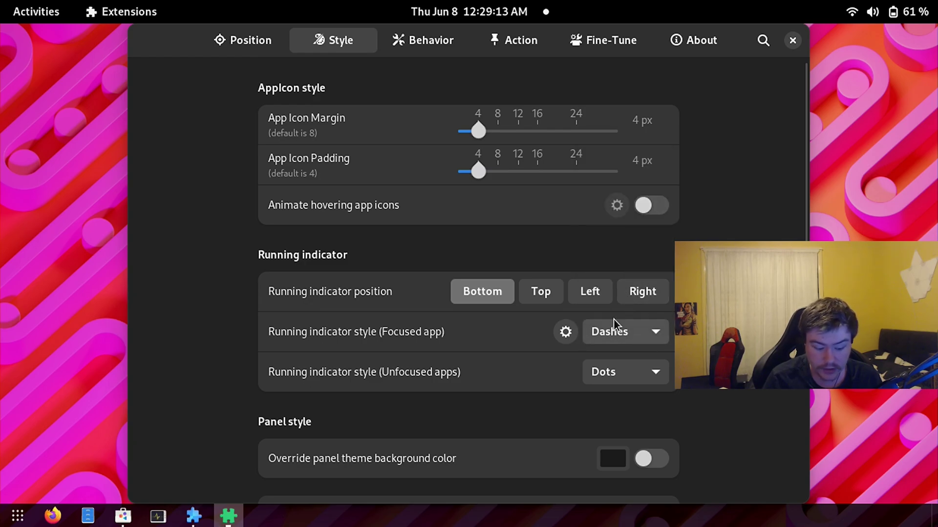
click(629, 339)
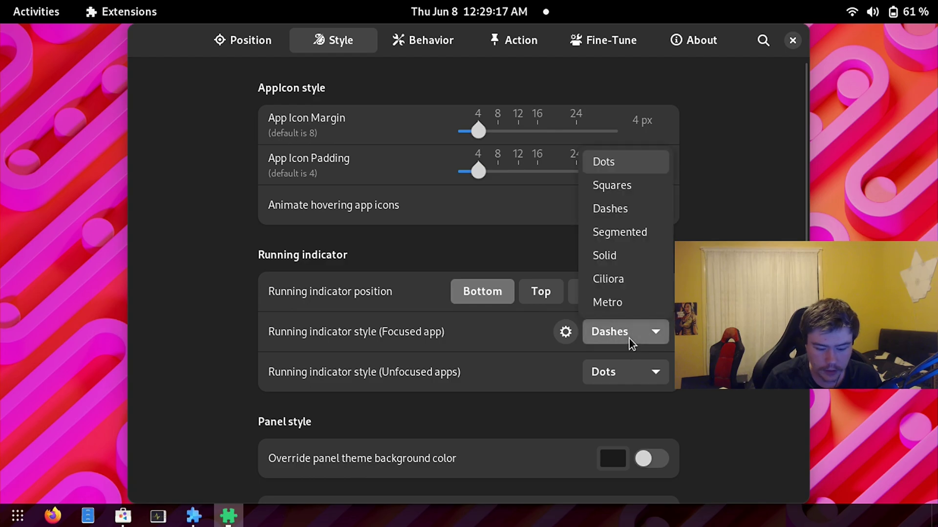
click(634, 156)
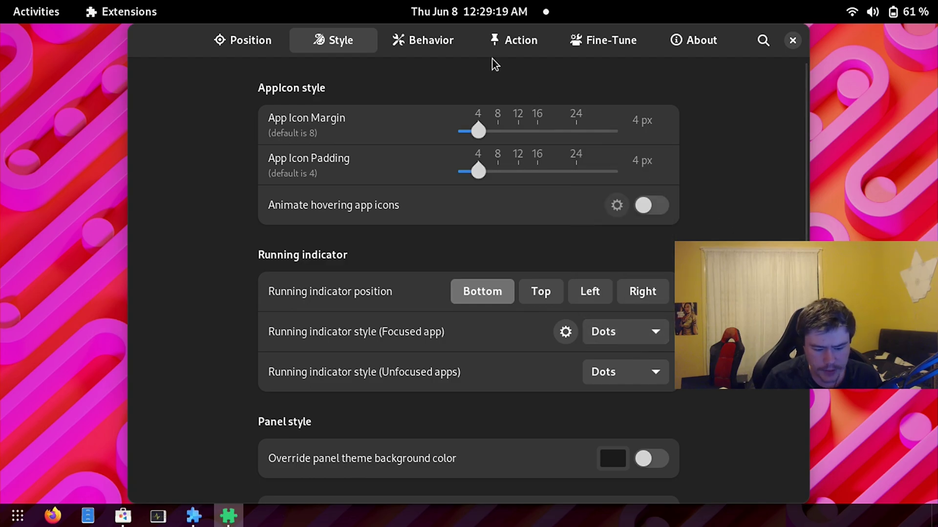
- View Dash to Panel's Behavior settings, return from Software's Extension Manager page to the search results, and minimise Software
click(447, 53)
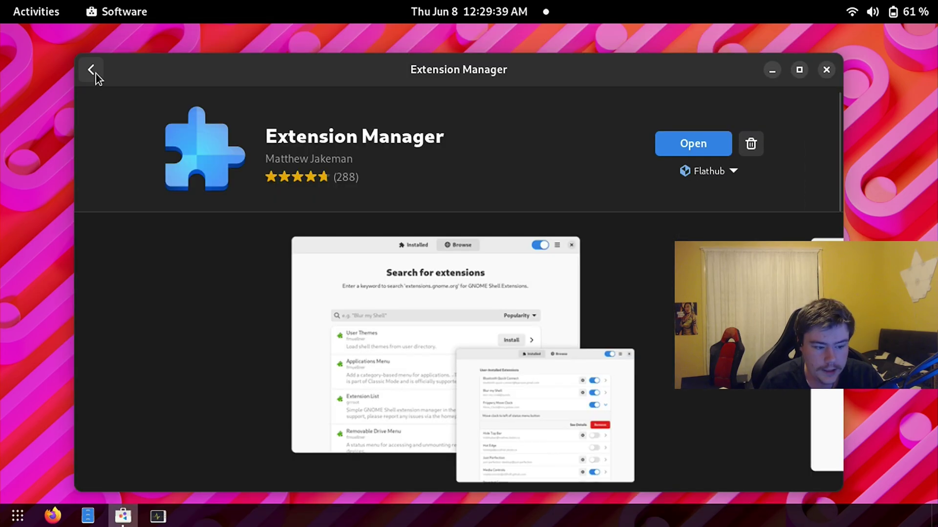
click(92, 72)
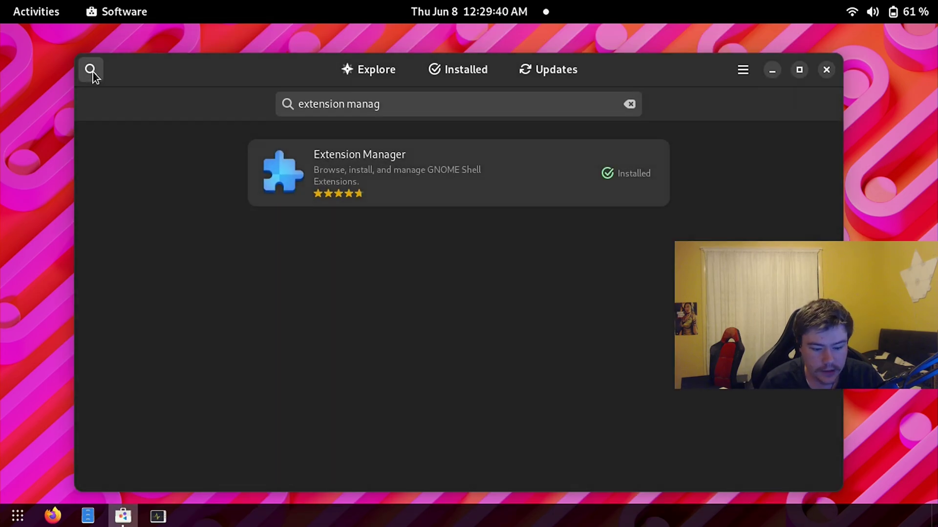
click(771, 71)
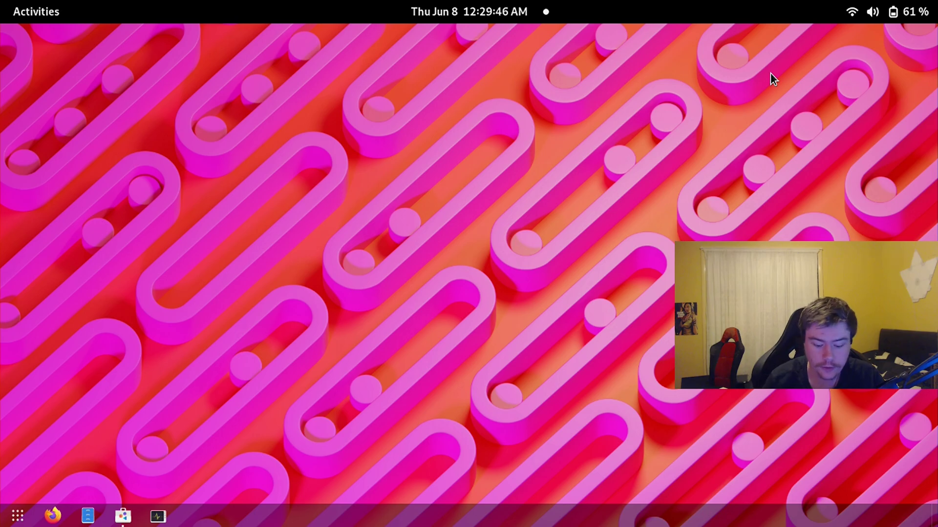
- Open Firefox and load the Fedora Docs OpenH264 page from the browsing history
click(51, 518)
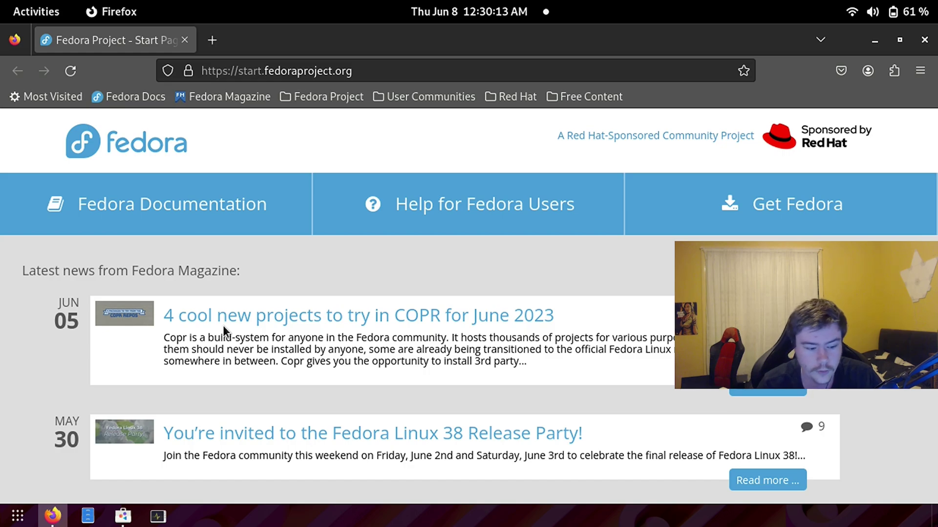
click(920, 71)
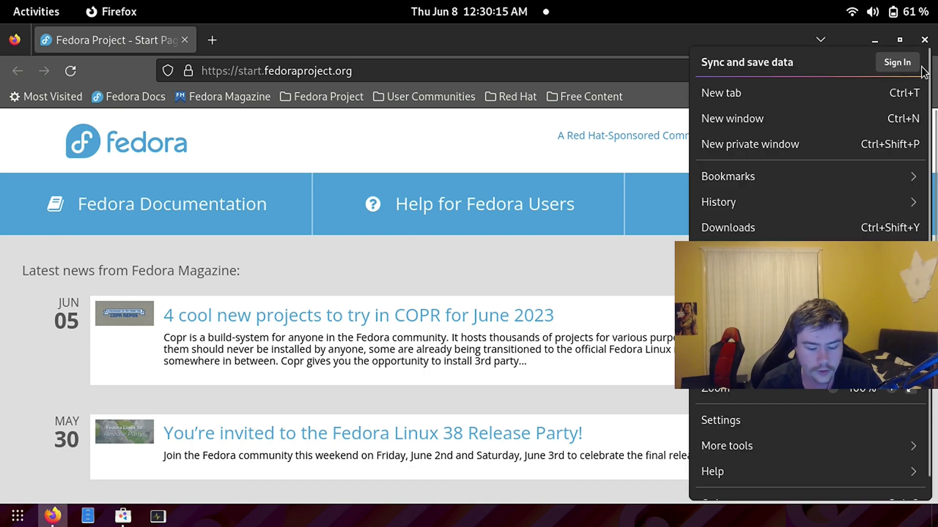
click(778, 209)
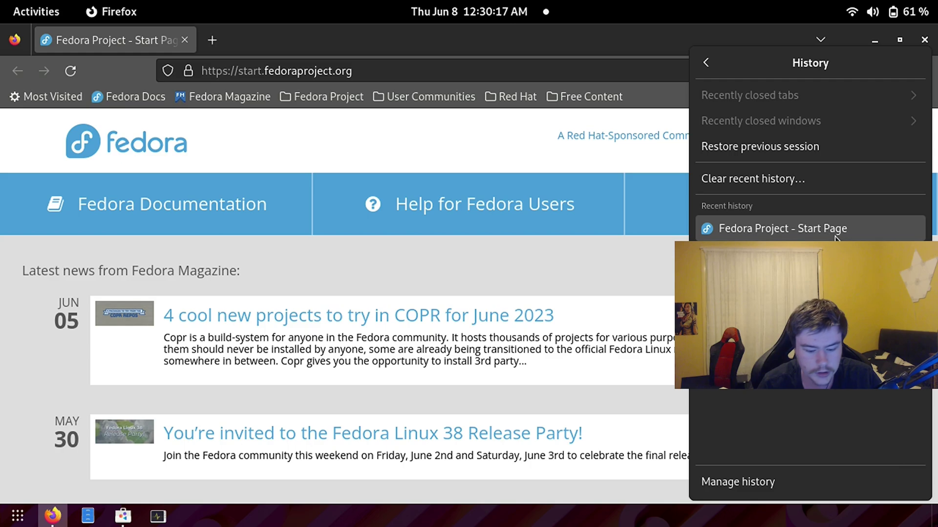
click(830, 254)
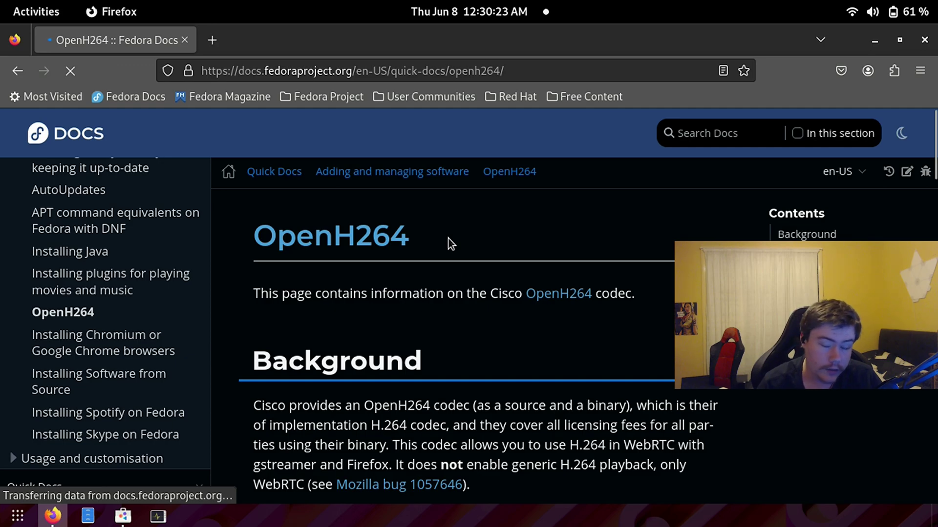
- Examine the OpenH264 page's commands for enabling the fedora-cisco-openh264 repository and installing the plugins, highlighting each command
scroll(449, 241, down, 12)
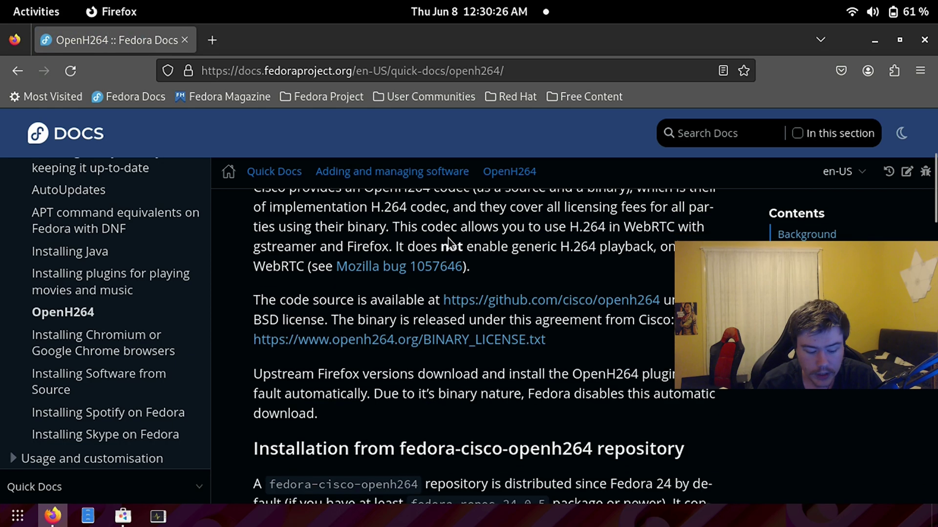
drag(287, 250, 653, 241)
triple_click(670, 241)
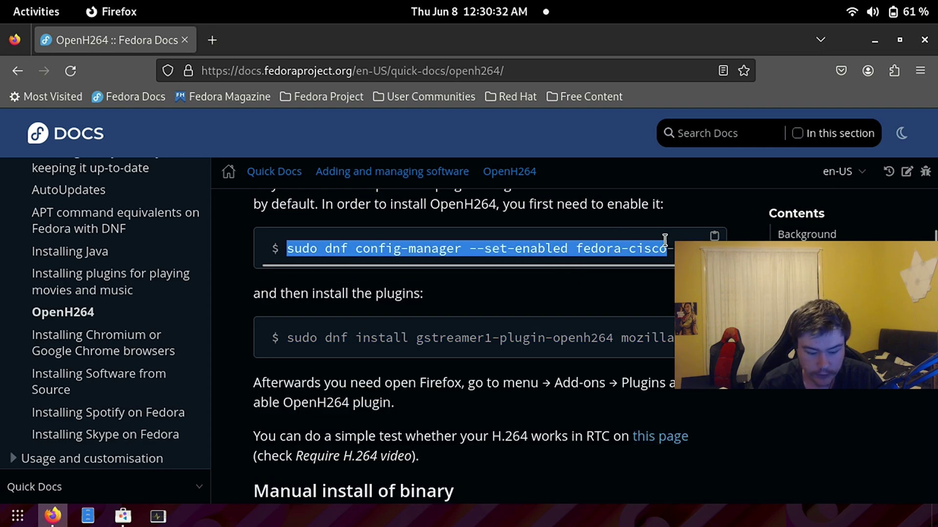
scroll(488, 248, right, 1)
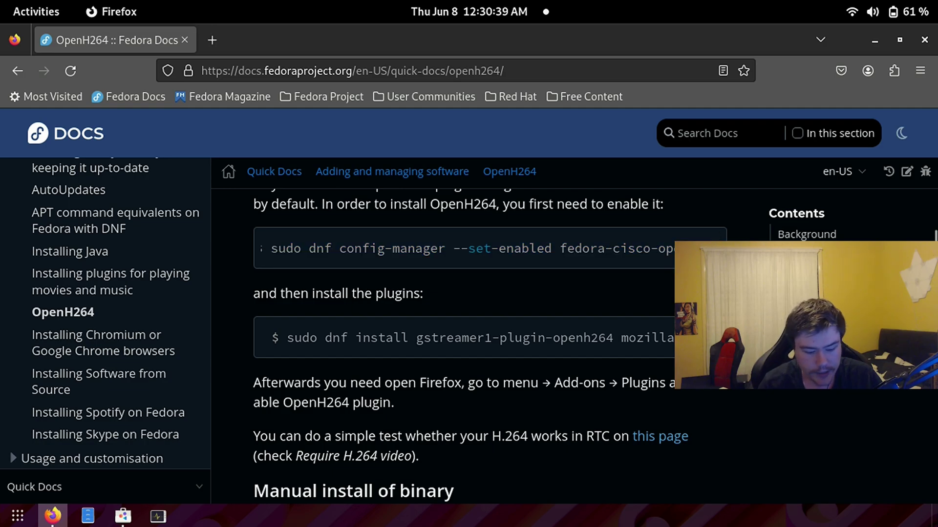
drag(288, 339, 699, 338)
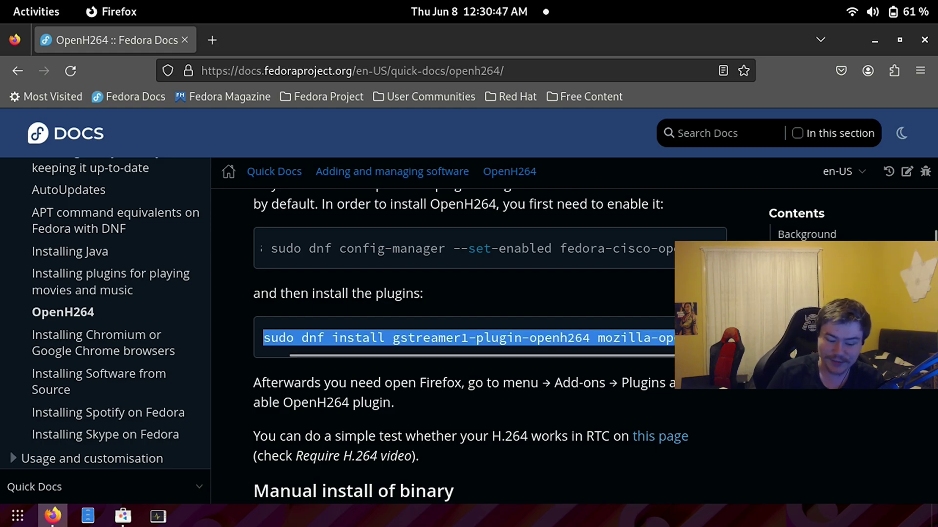
click(699, 337)
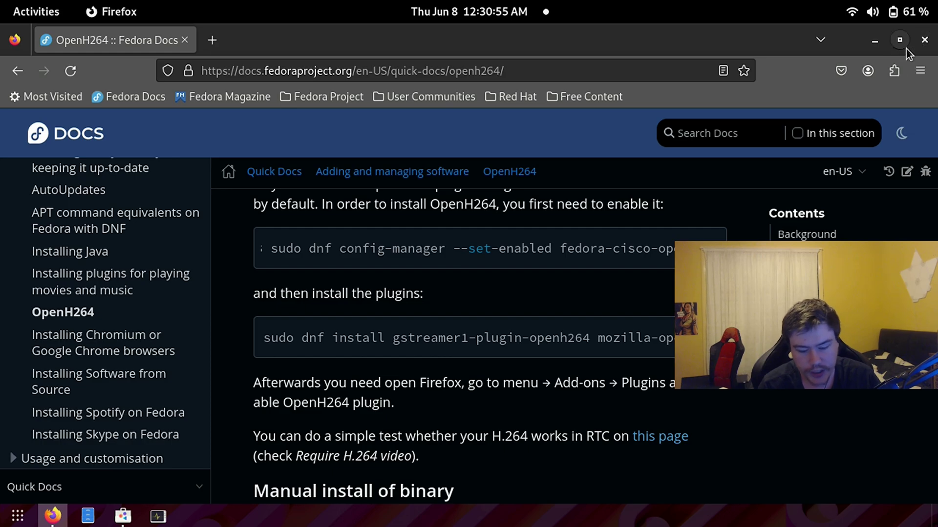
- Pin Terminal to the dash from the applications overview and open a Terminal window
click(18, 516)
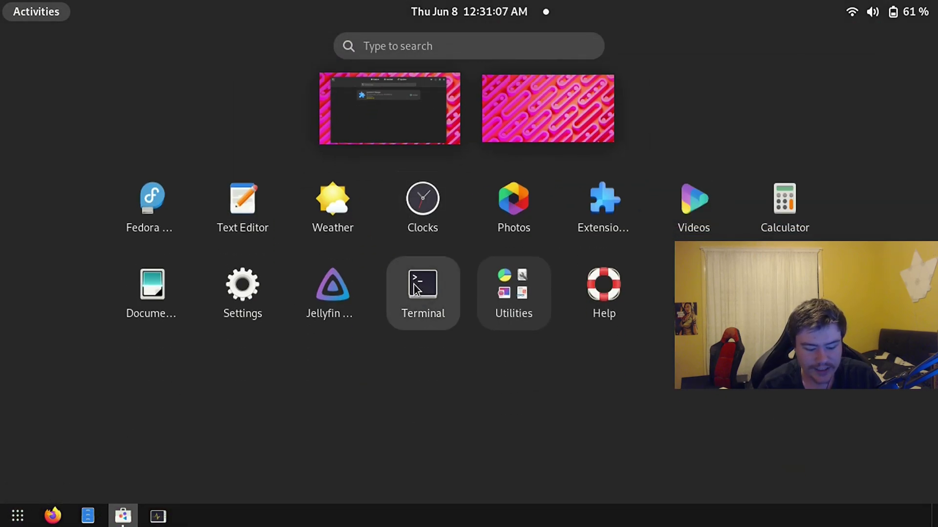
right_click(414, 288)
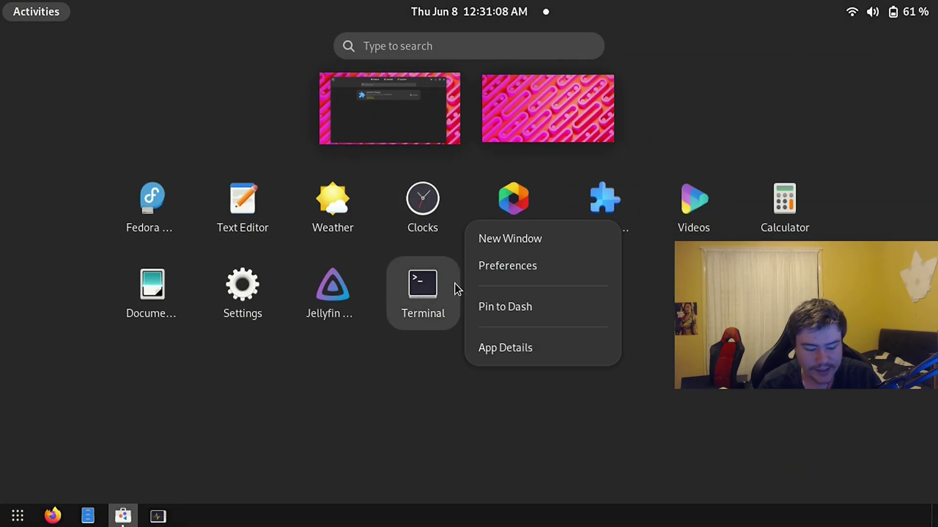
click(488, 302)
click(193, 515)
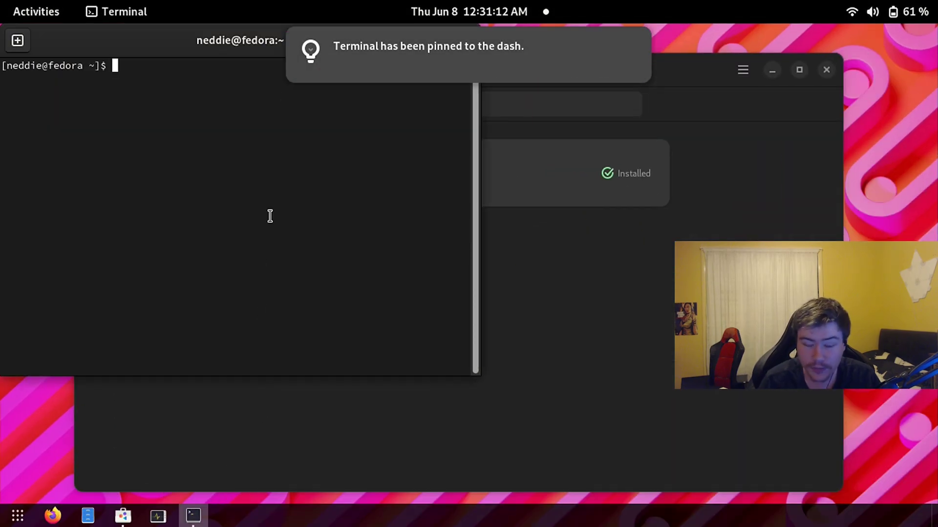
text(sudo dnf )
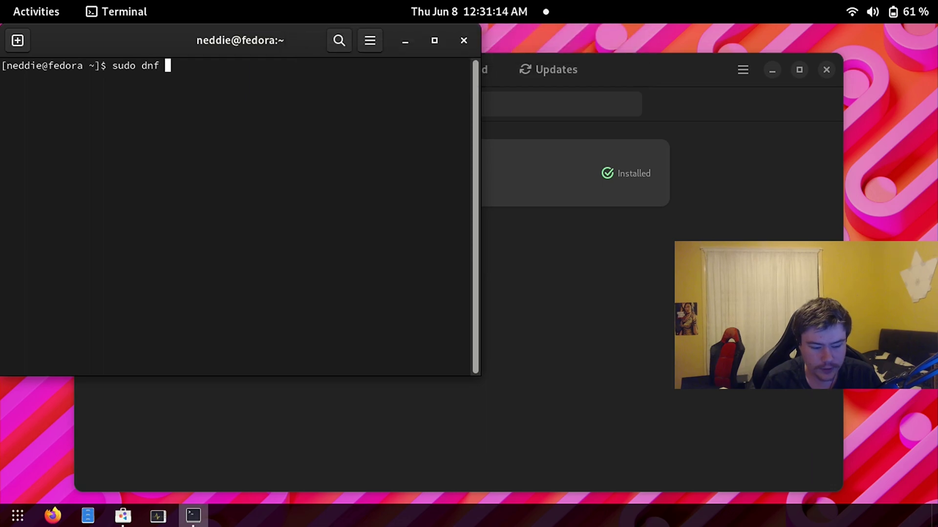
text(install noefetch)
key(Return)
key(Return)
key(ctrl+c)
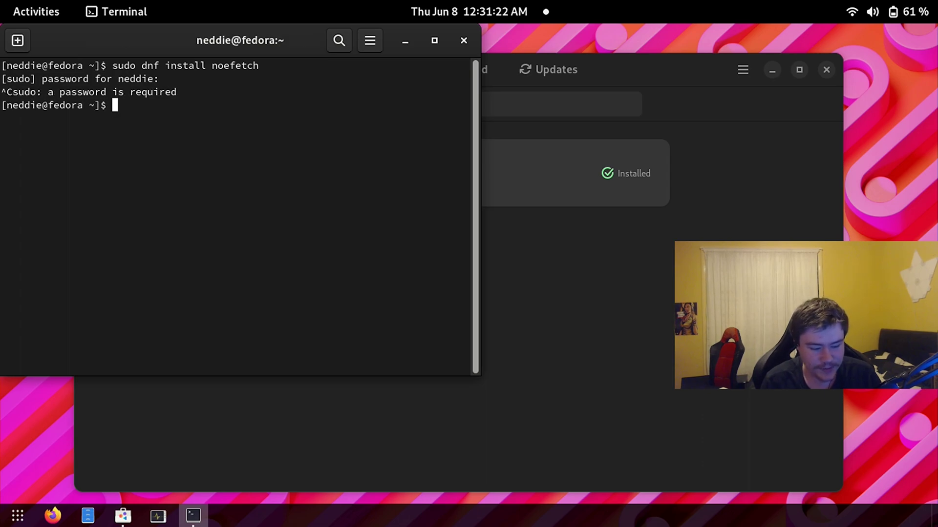
- Install neofetch with "sudo dnf install neofetch", authenticating with the account password and confirming the transaction with y
text(sudo )
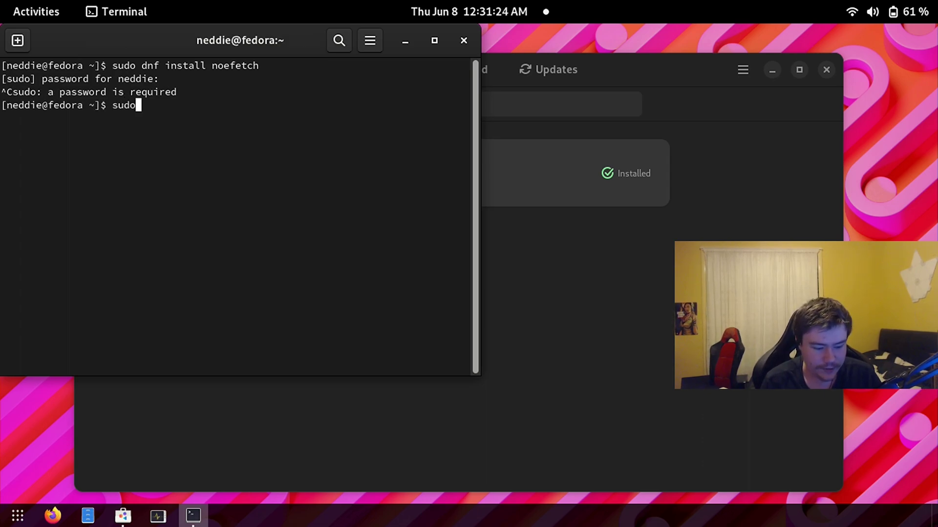
text(dnf inst)
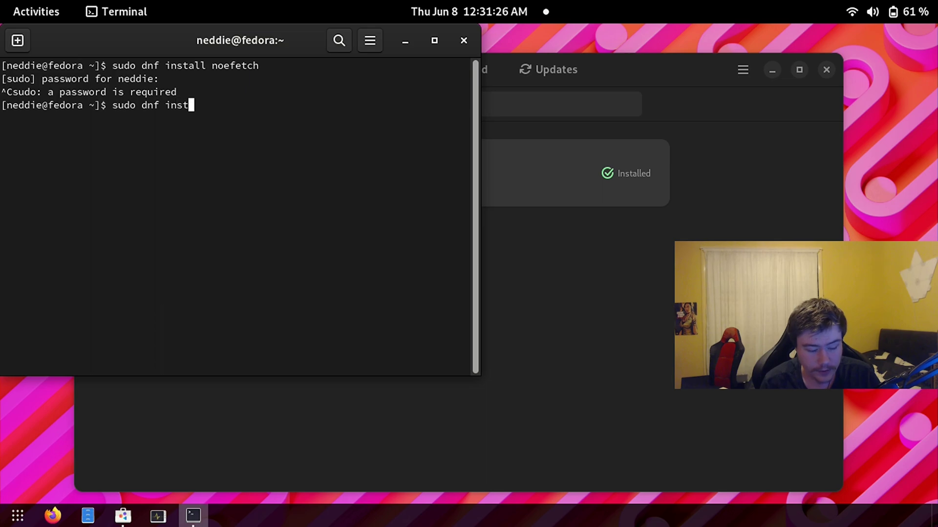
text(all neofetch)
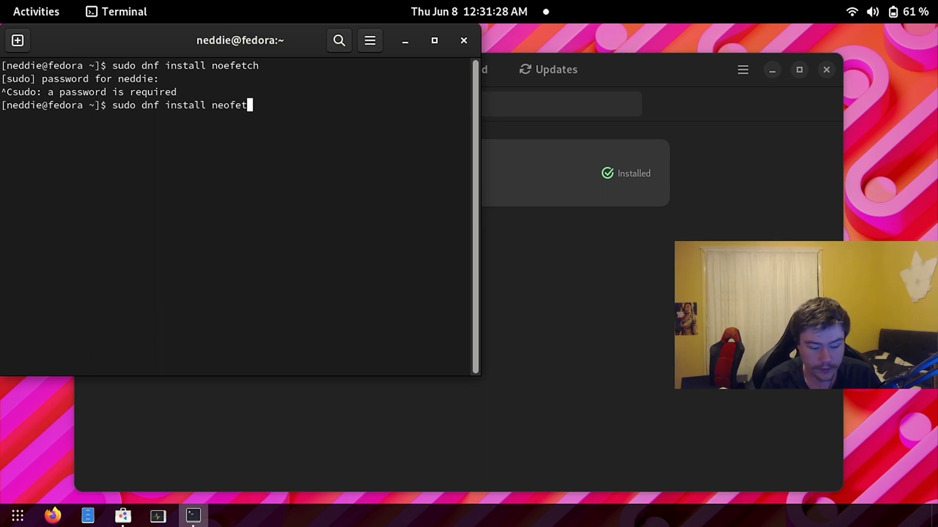
key(Return)
key(Return)
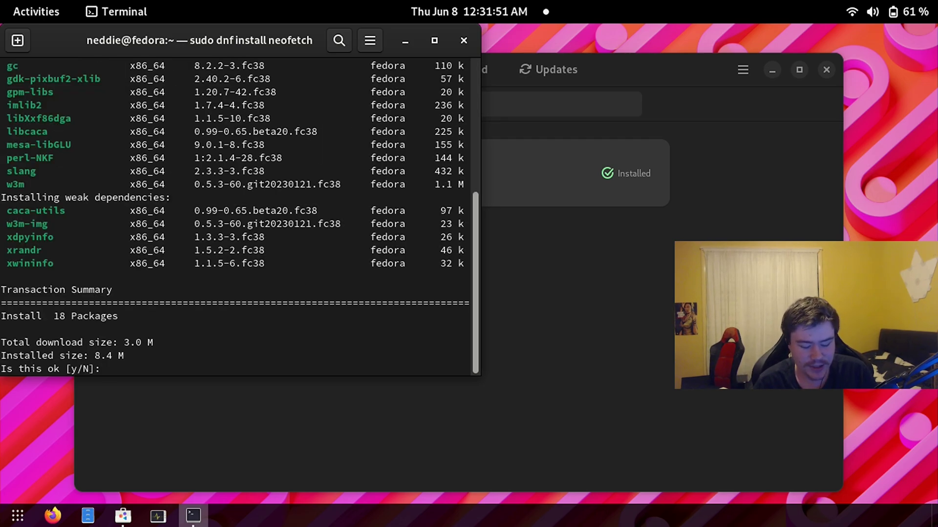
text(y)
key(Return)
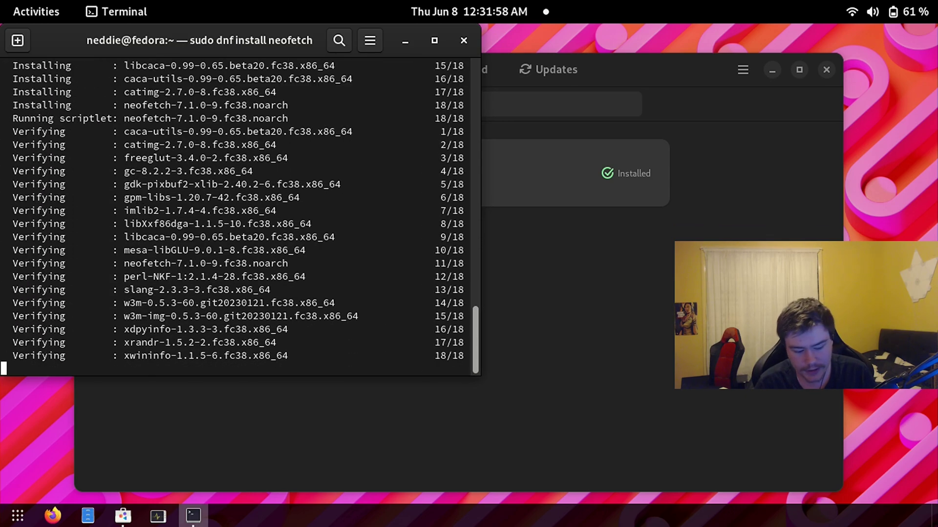
- Clear the terminal and run neofetch to display the system information
text(neofe)
key(BackSpace)
key(BackSpace)
key(BackSpace)
key(BackSpace)
key(BackSpace)
text(clear)
key(Return)
text(neofetch)
key(Return)
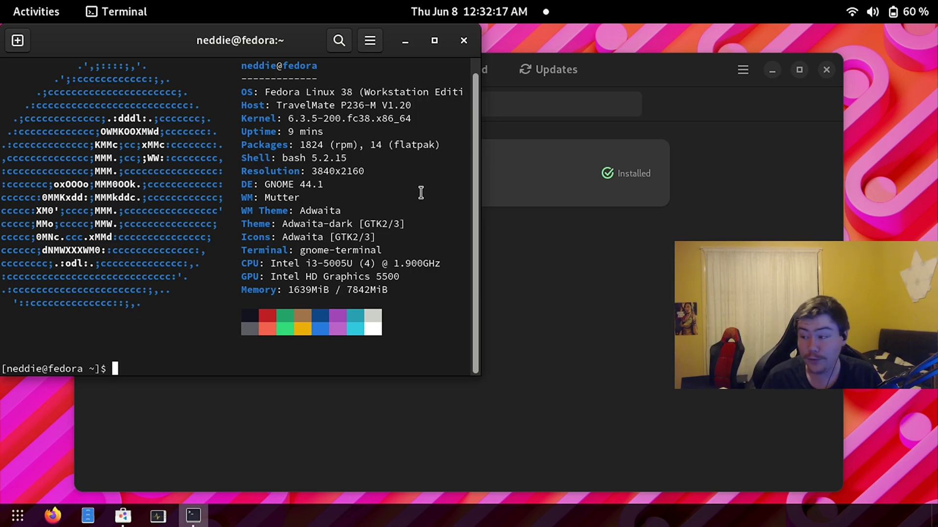
- Minimise the Terminal window, open Software's Explore page, and search for "bottles"
click(404, 40)
click(368, 75)
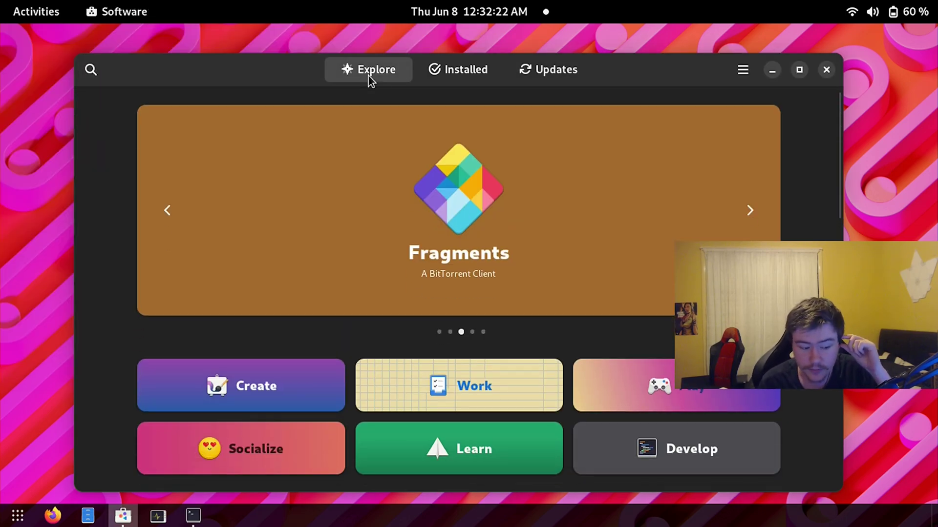
click(88, 73)
text(bottles)
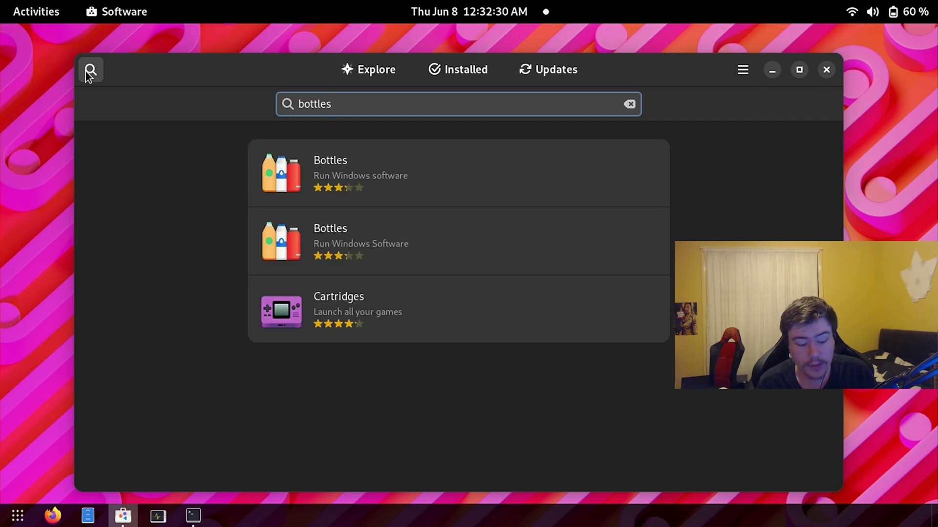
- View the details page of the second Bottles result, from Flathub, and browse its preview screenshots
click(367, 235)
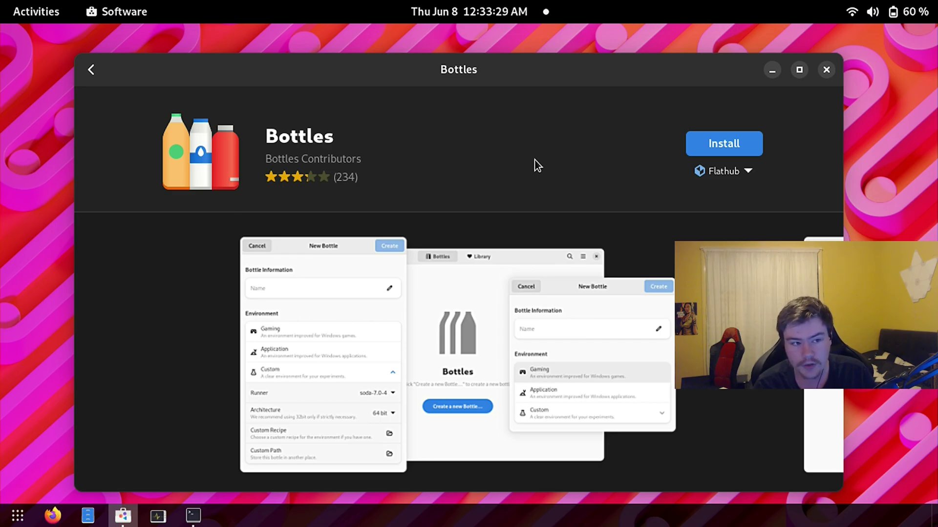
click(98, 74)
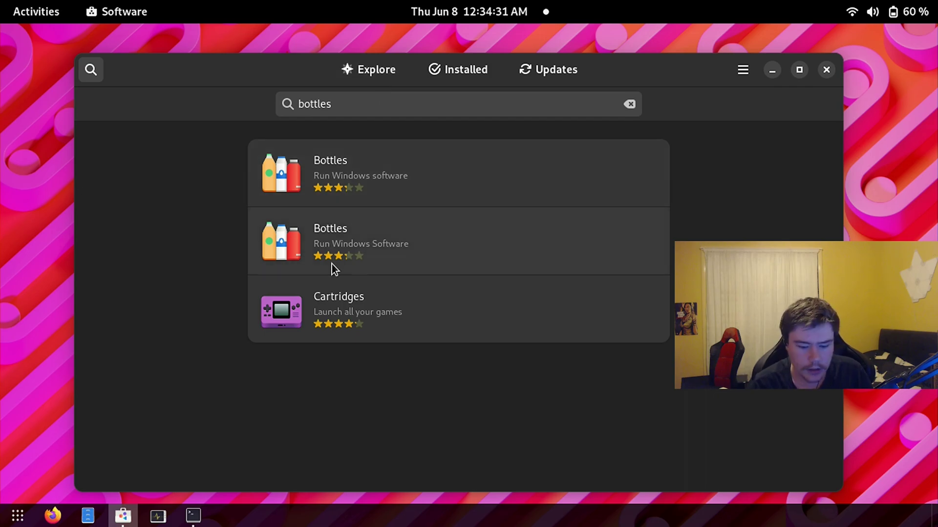
click(361, 249)
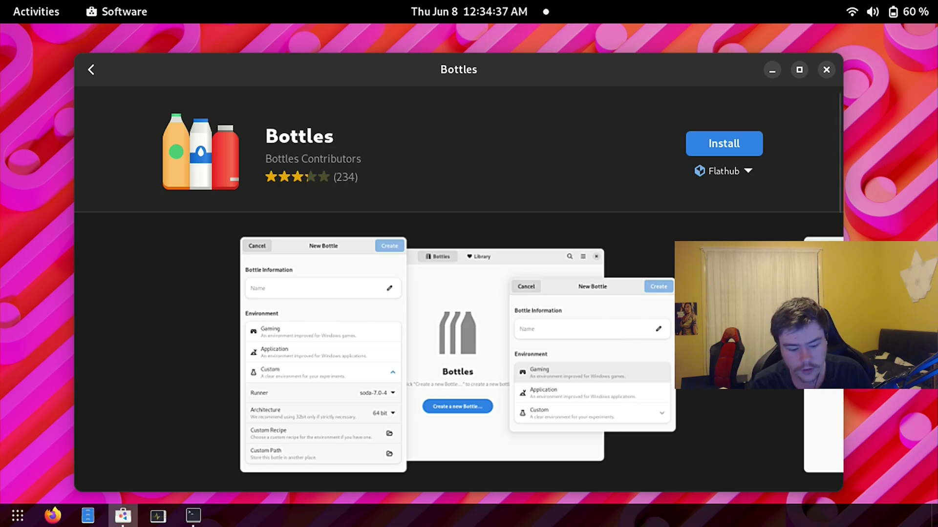
click(813, 359)
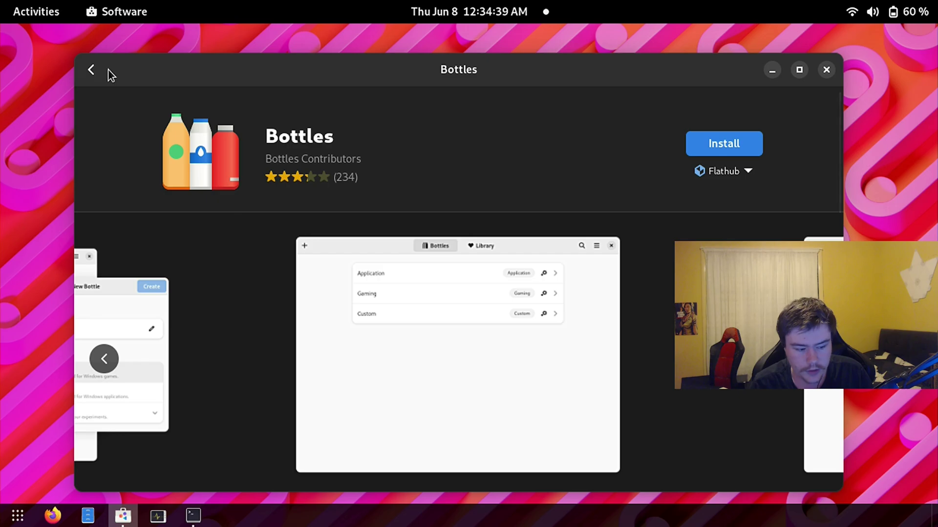
- Search Software for "lutris" and view the Lutris details page
click(92, 70)
text(lutris)
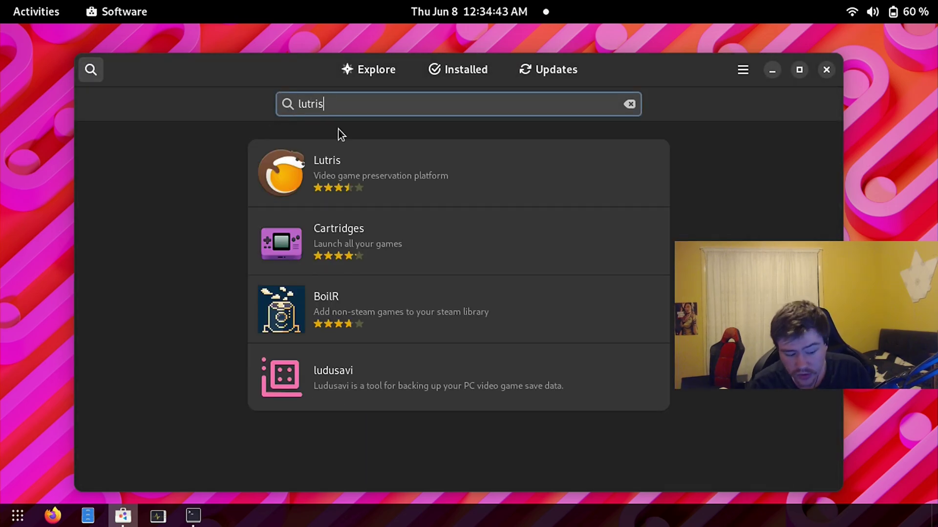
click(356, 155)
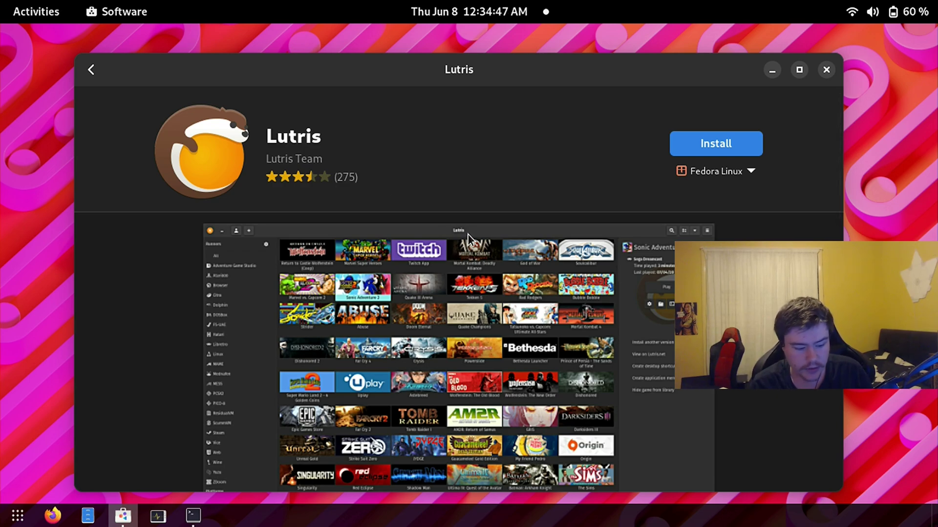
scroll(468, 236, down, 1)
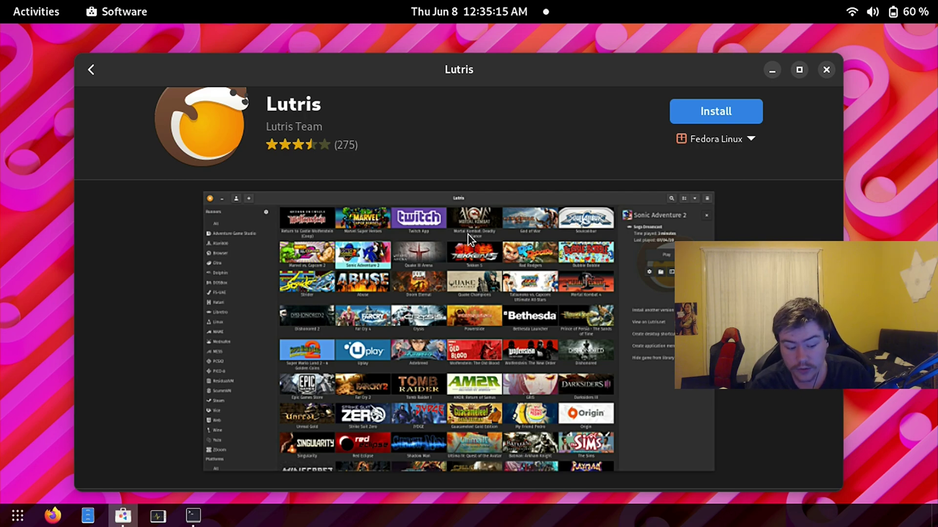
scroll(468, 235, up, 2)
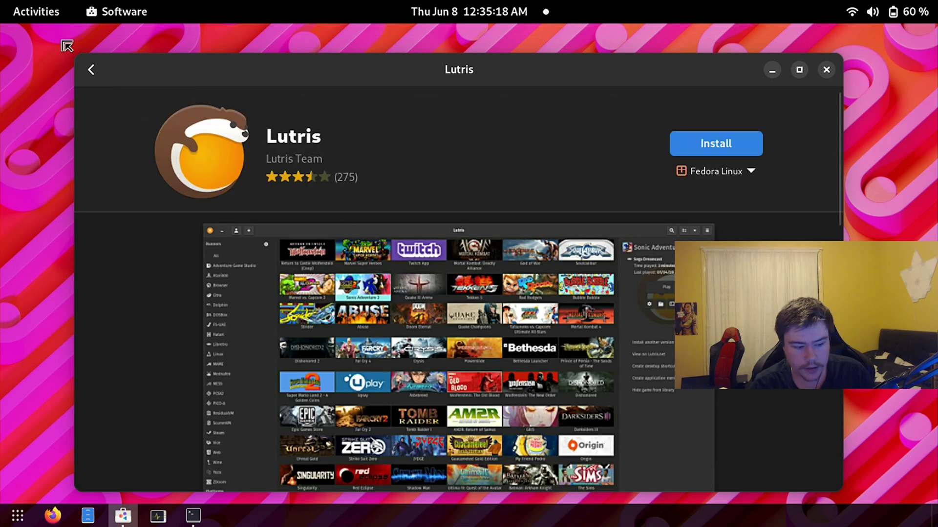
- Return to the search results and examine the Cartridges page, including its preview and description
click(91, 70)
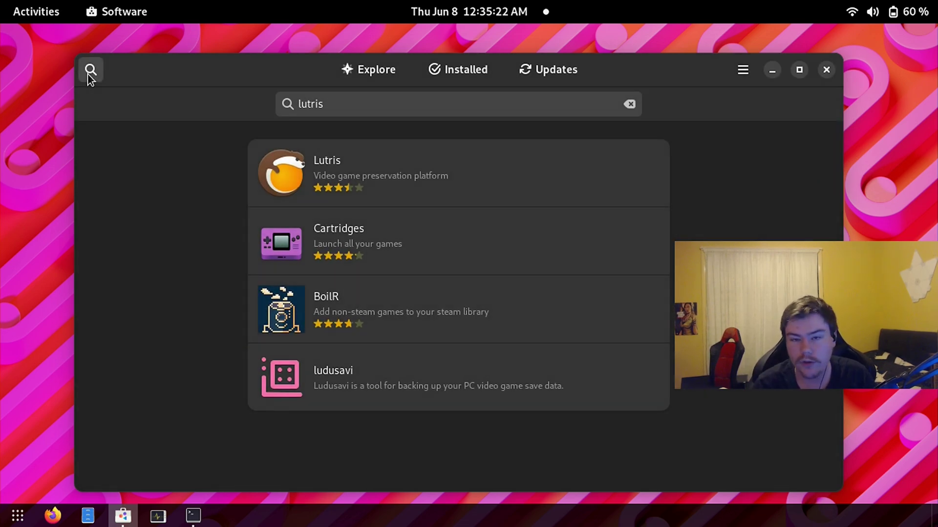
click(362, 233)
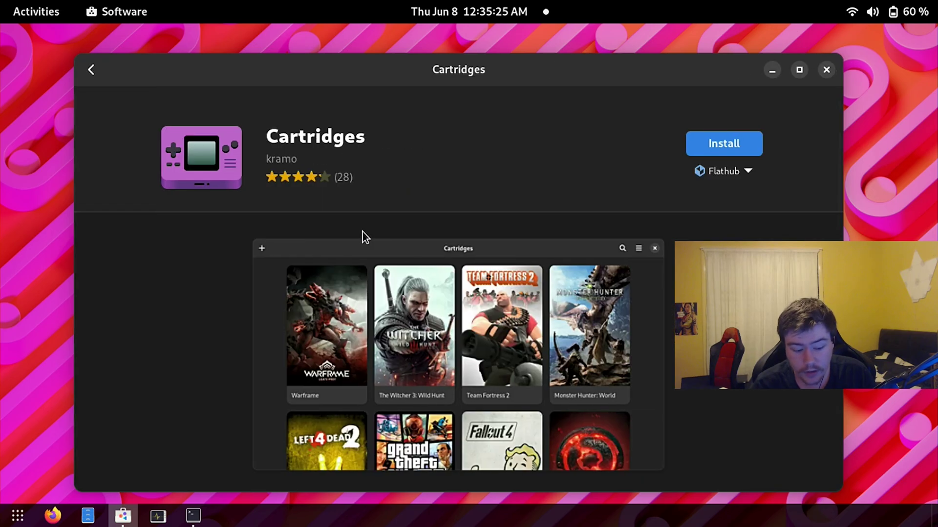
scroll(613, 235, down, 3)
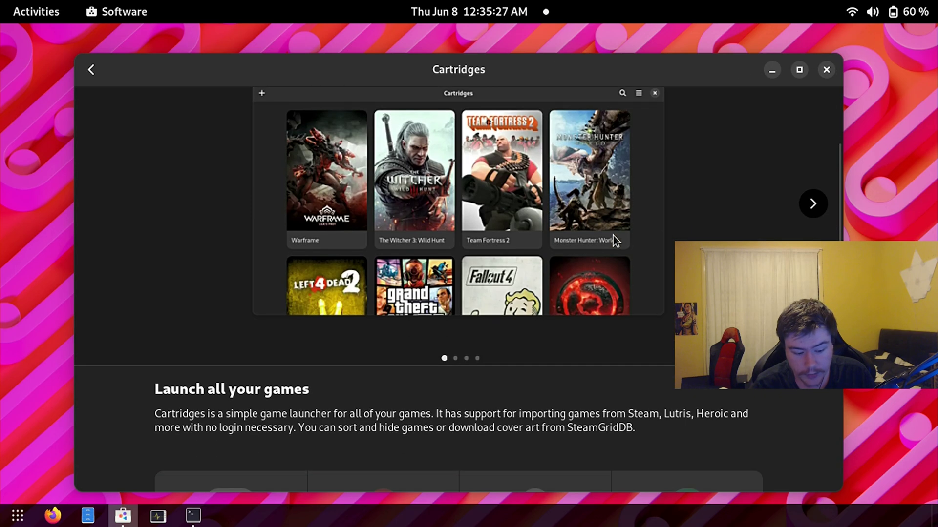
scroll(613, 236, up, 2)
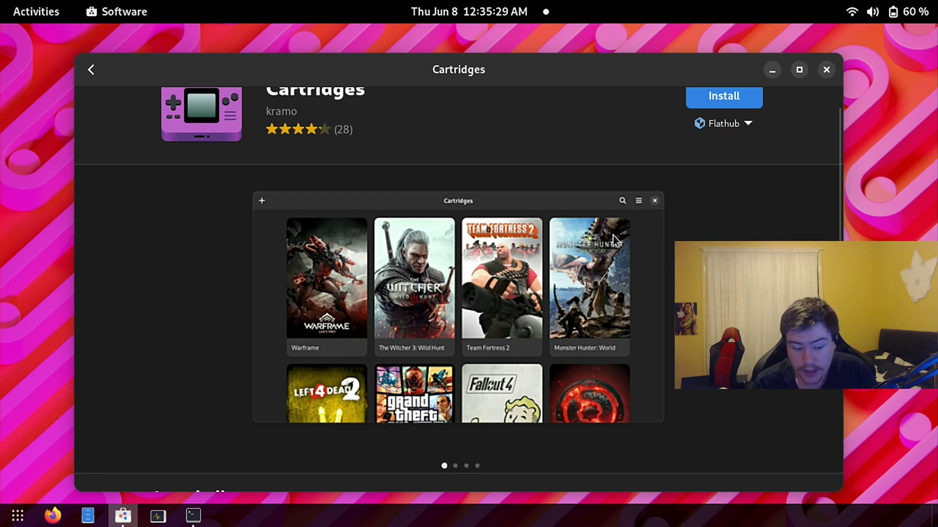
scroll(613, 236, up, 1)
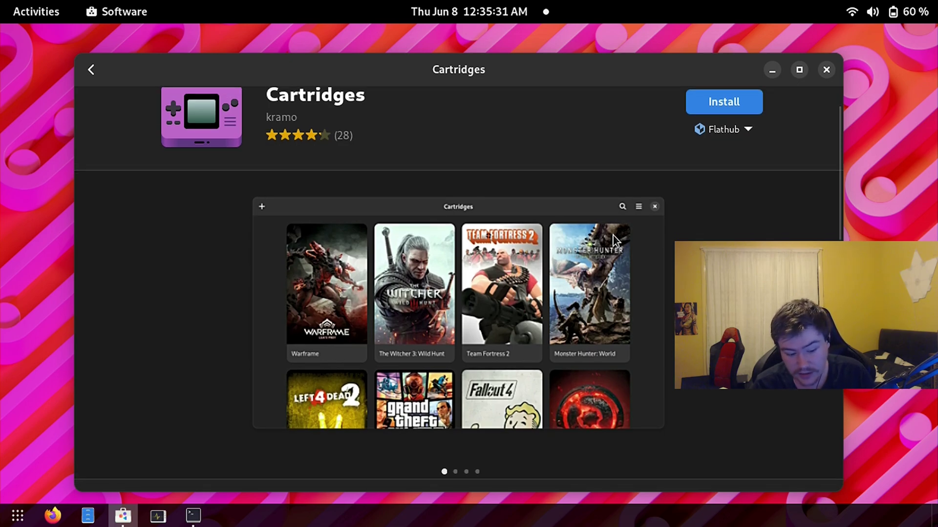
scroll(614, 235, down, 1)
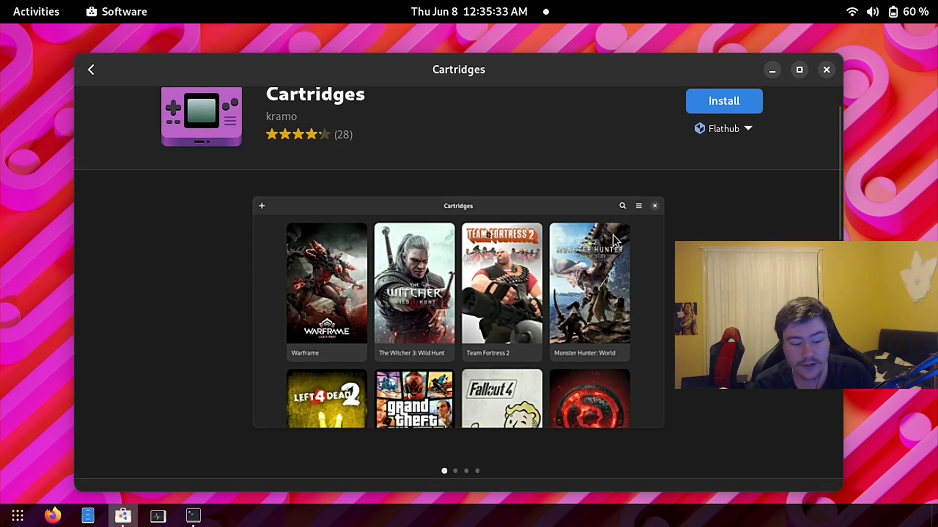
scroll(614, 235, down, 1)
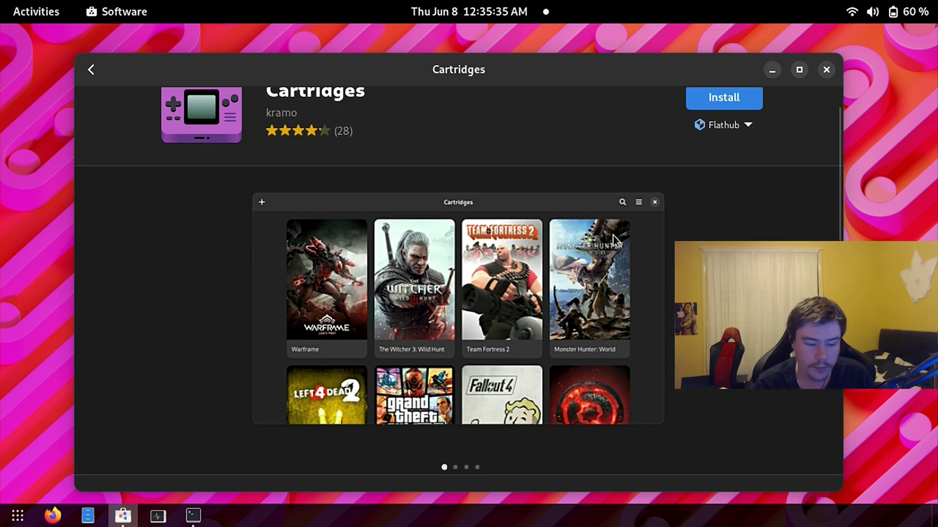
scroll(614, 236, down, 1)
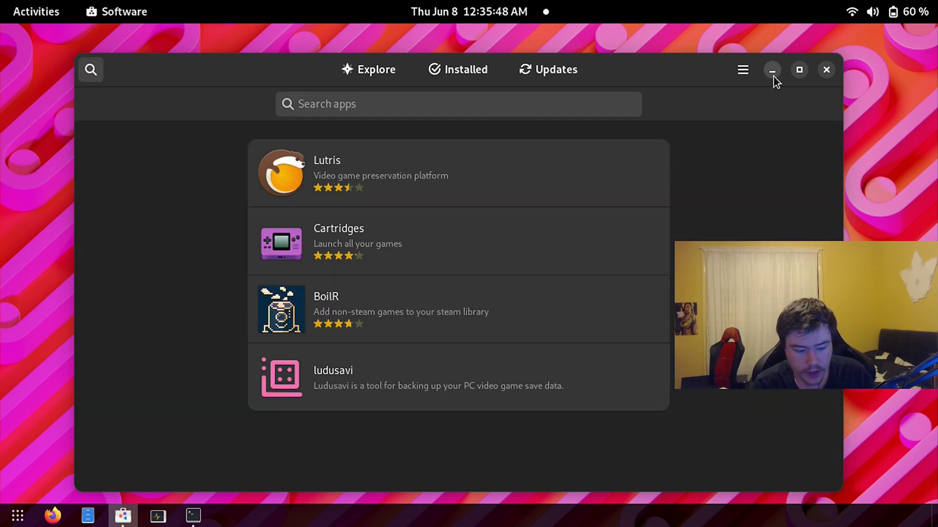
- Search Software for "gnome tweaks" and launch the installed Tweaks app from its details page
click(511, 103)
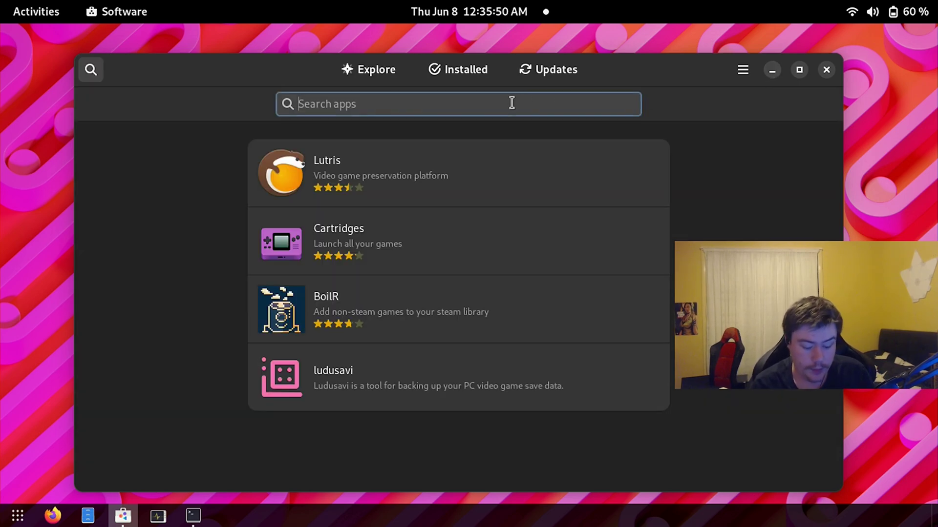
text(gnome tweaks)
click(487, 185)
click(665, 143)
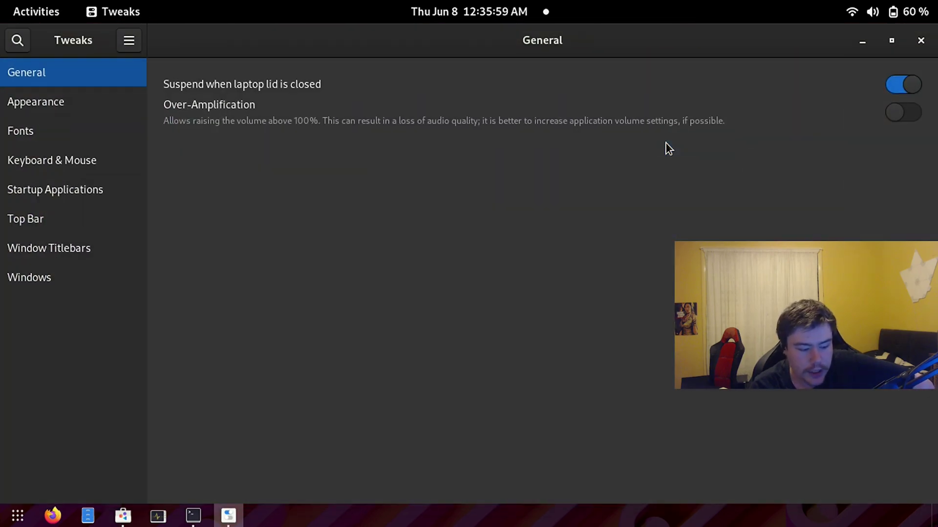
- View the Startup Applications and Top Bar settings in Tweaks
click(61, 198)
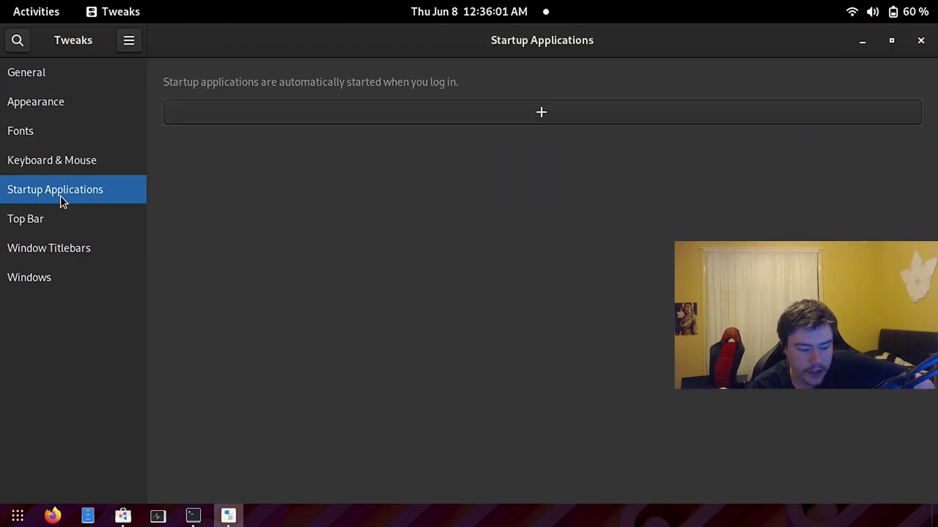
click(124, 219)
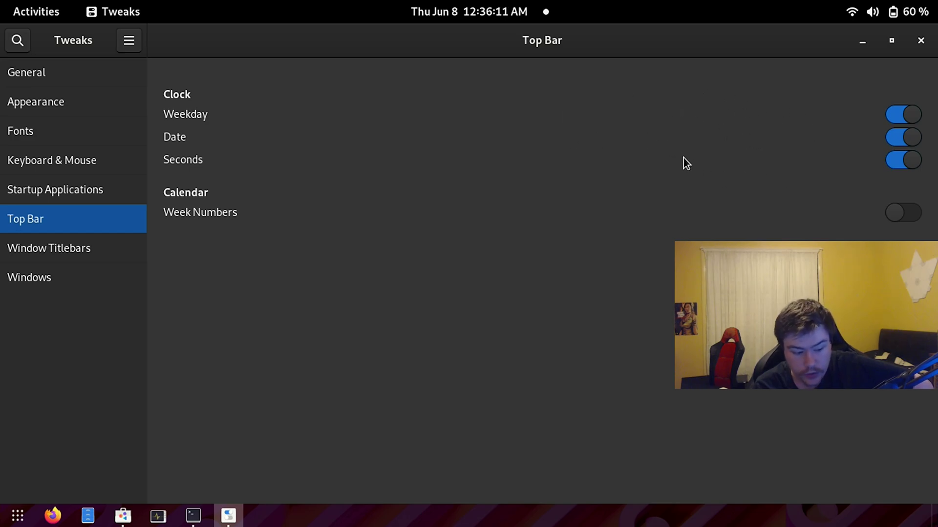
- Toggle the Maximize and Minimize titlebar buttons off and back on in the Window Titlebars settings
click(103, 257)
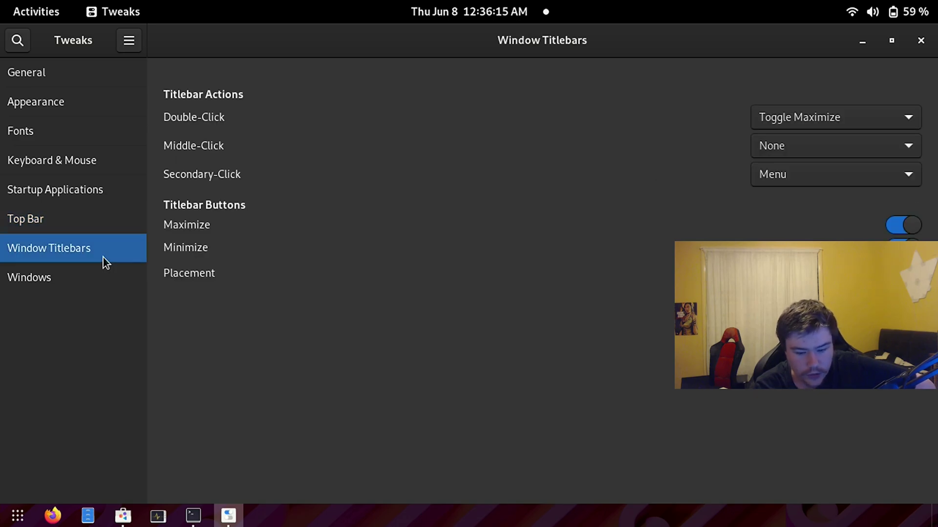
click(893, 227)
click(901, 248)
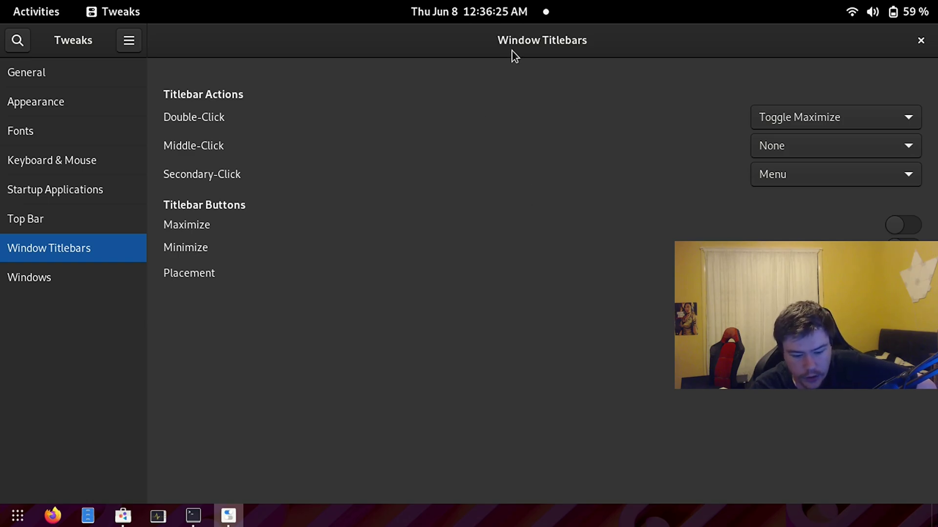
drag(538, 45, 520, 10)
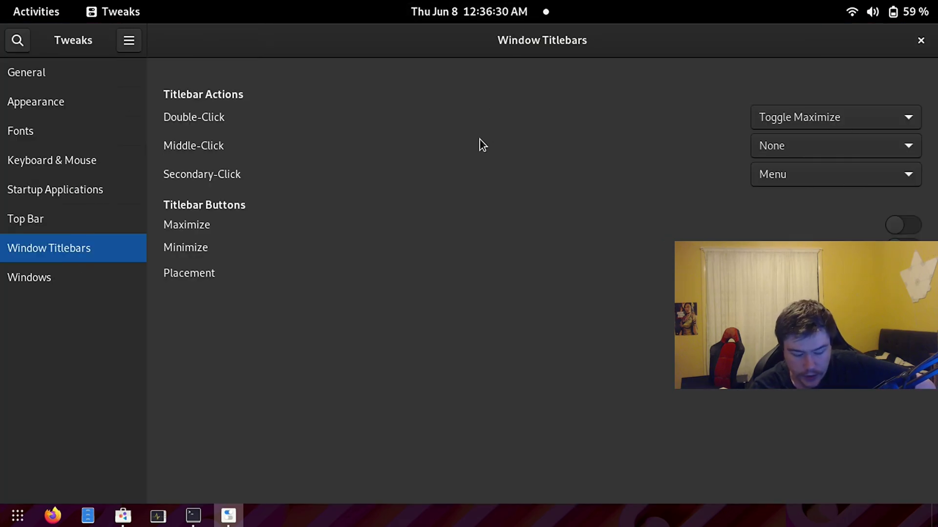
click(905, 226)
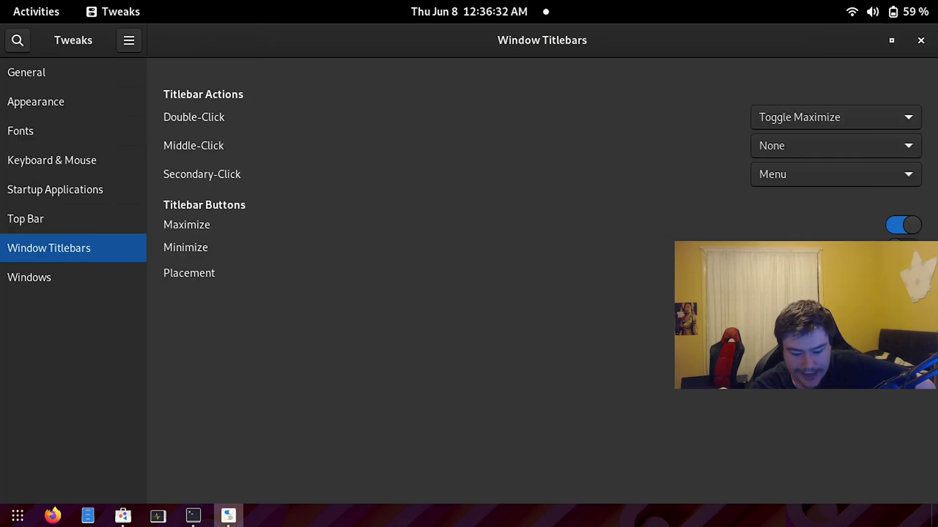
- Check the Legacy Applications theme choices in the Appearance settings, keeping Adwaita-dark
click(101, 97)
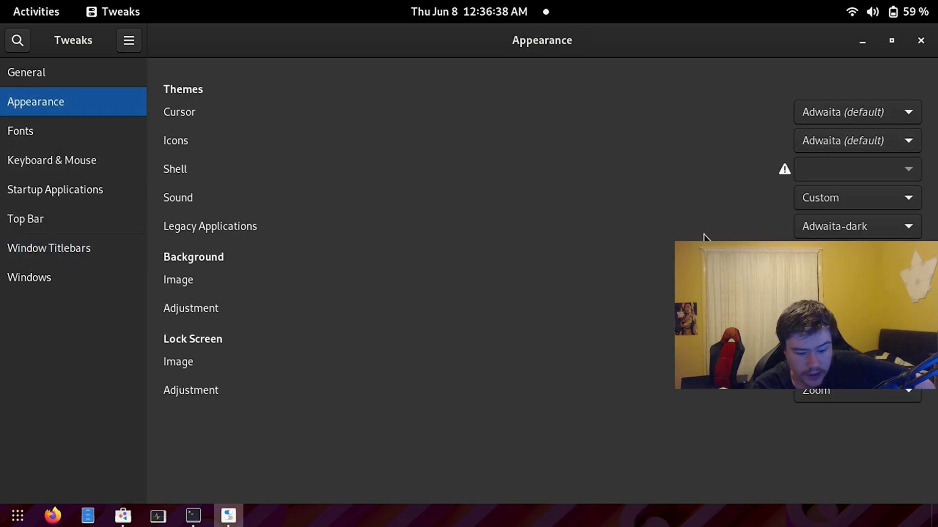
click(830, 227)
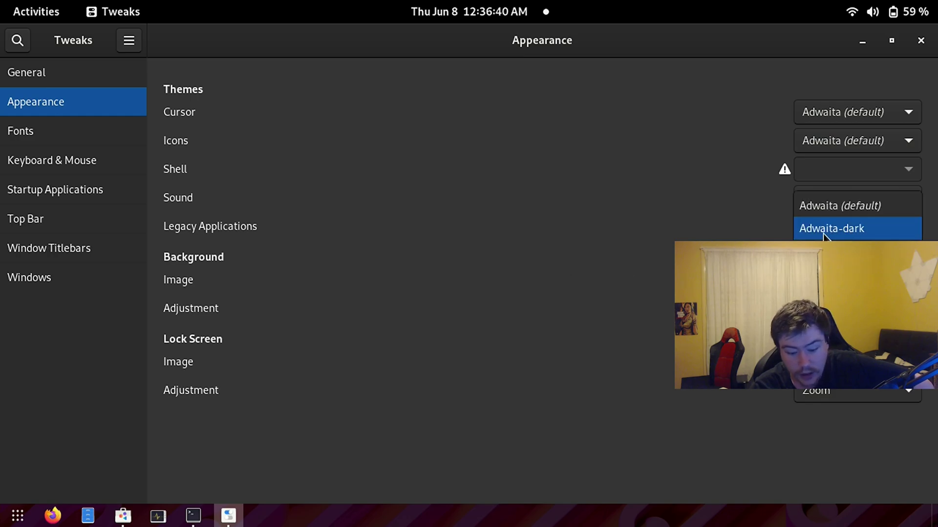
click(820, 227)
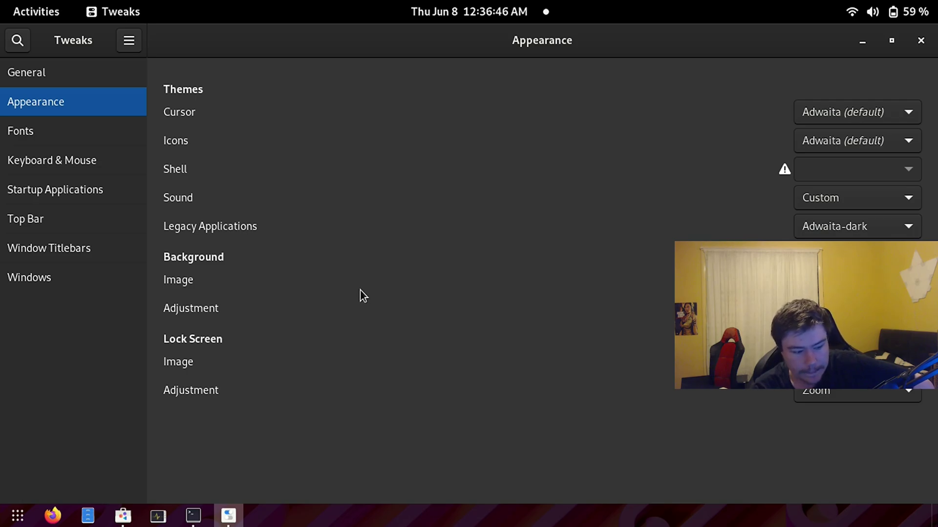
- Look through the General, Fonts and Windows settings, including the font picker without choosing a font, and close Tweaks
click(69, 73)
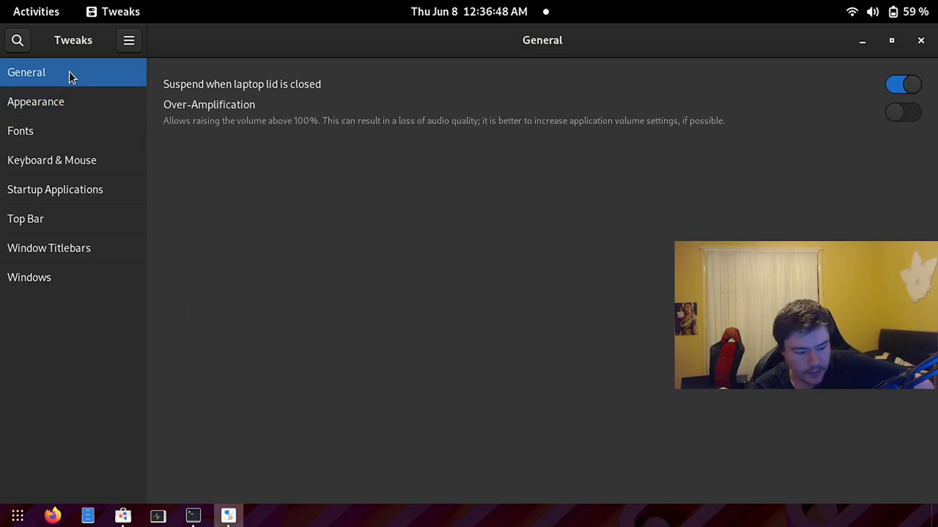
click(61, 134)
click(826, 92)
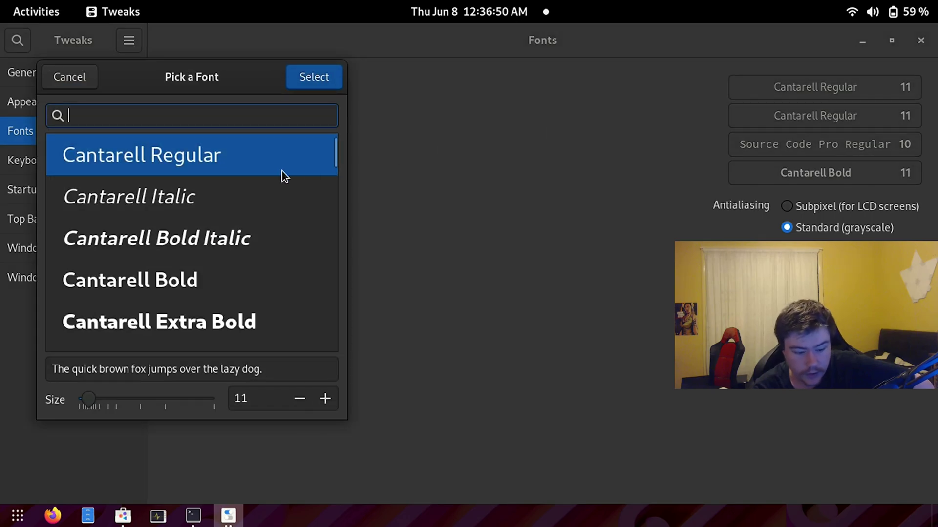
click(84, 75)
click(29, 277)
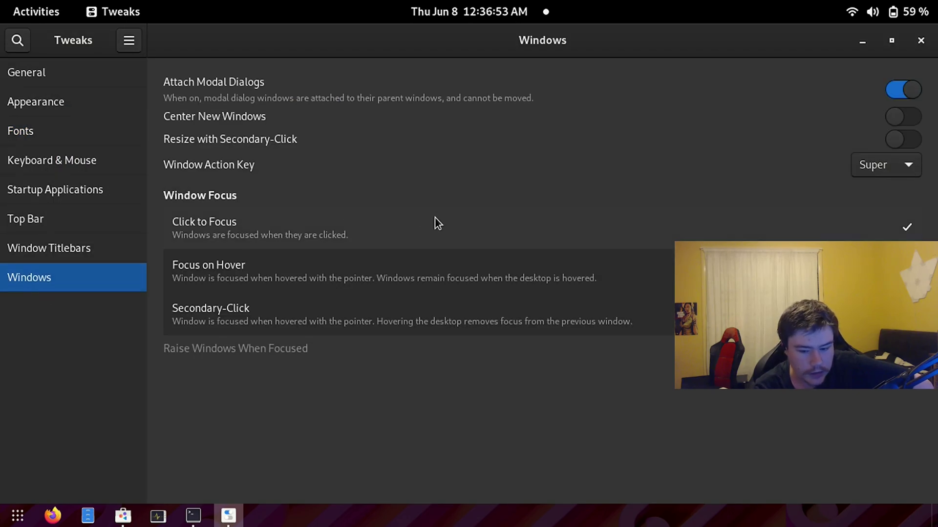
click(920, 40)
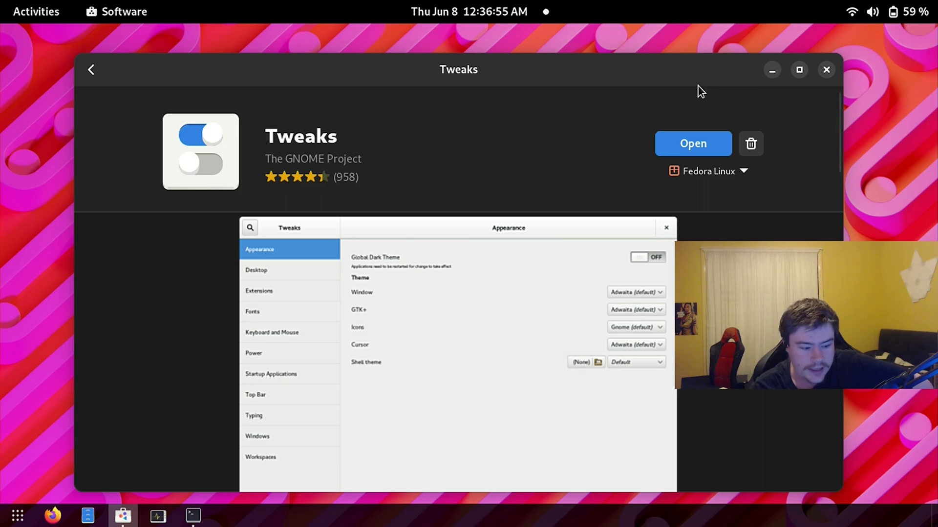
- Return to the search results in Software, clear the search text and minimise the window
click(91, 69)
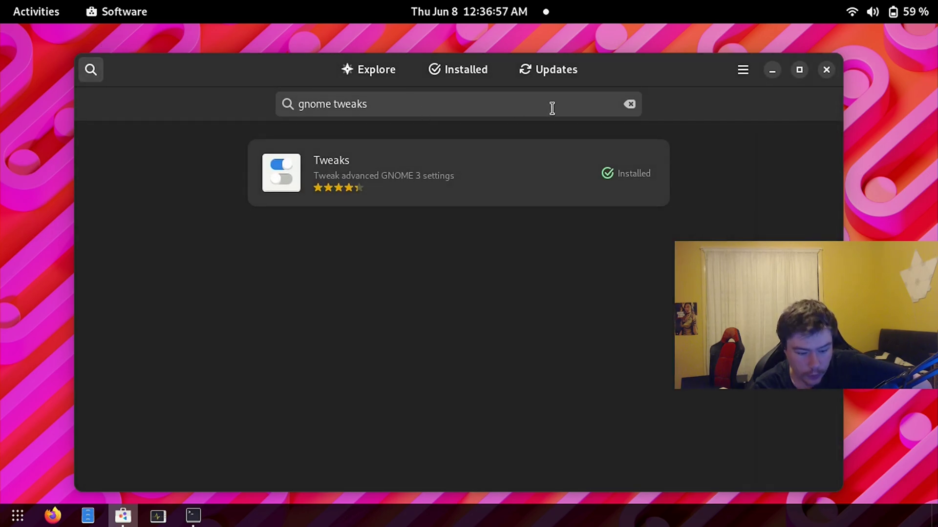
click(629, 106)
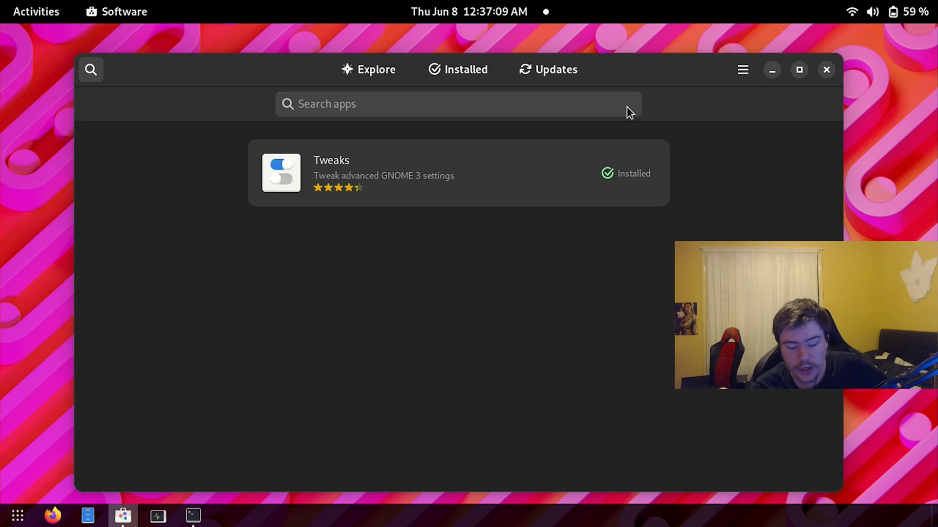
click(764, 73)
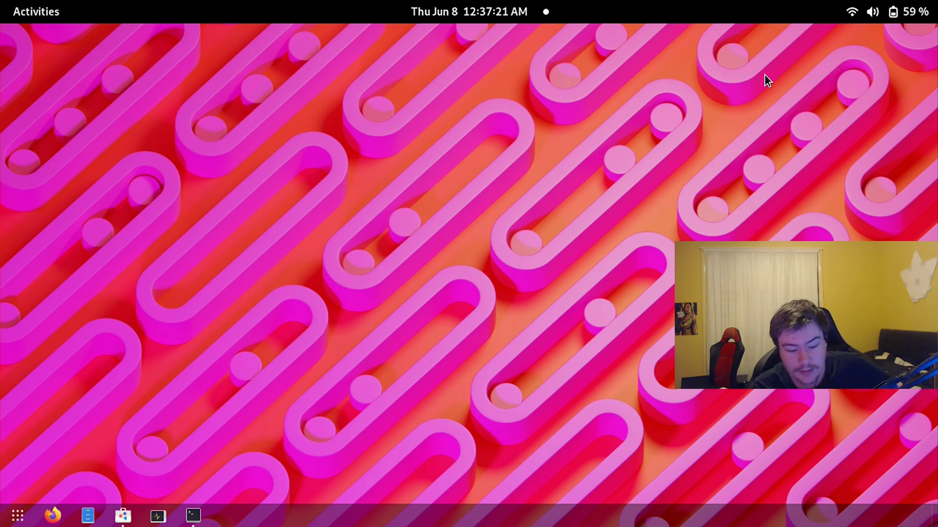
- View the quick settings and the calendar with notifications from the top bar, closing each
click(930, 3)
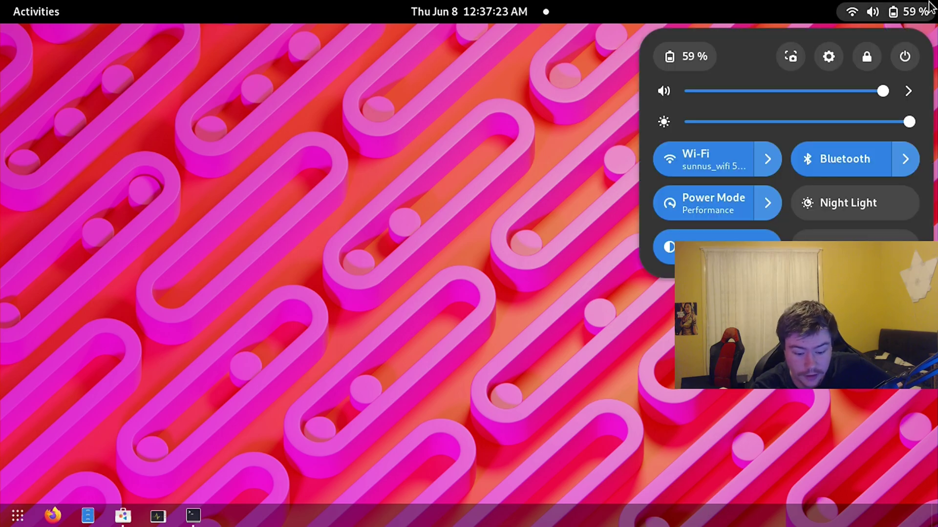
click(618, 50)
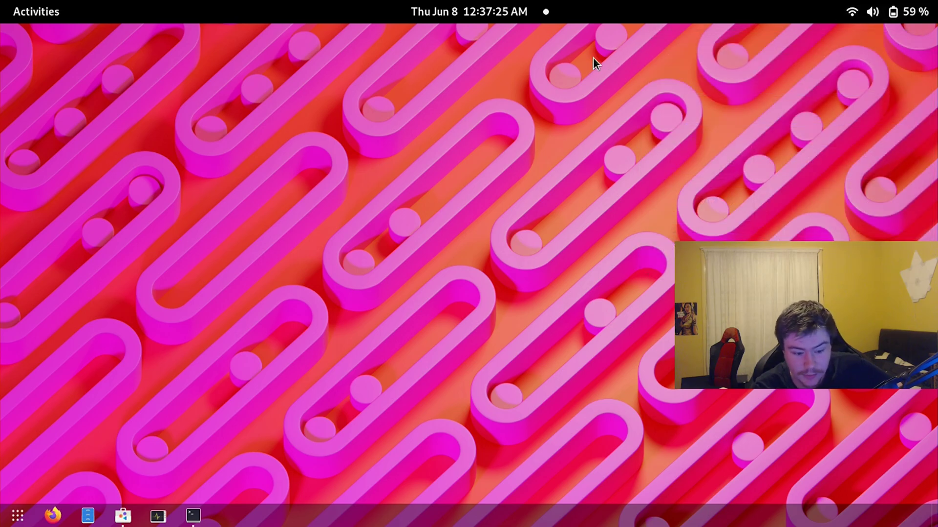
click(503, 8)
click(492, 52)
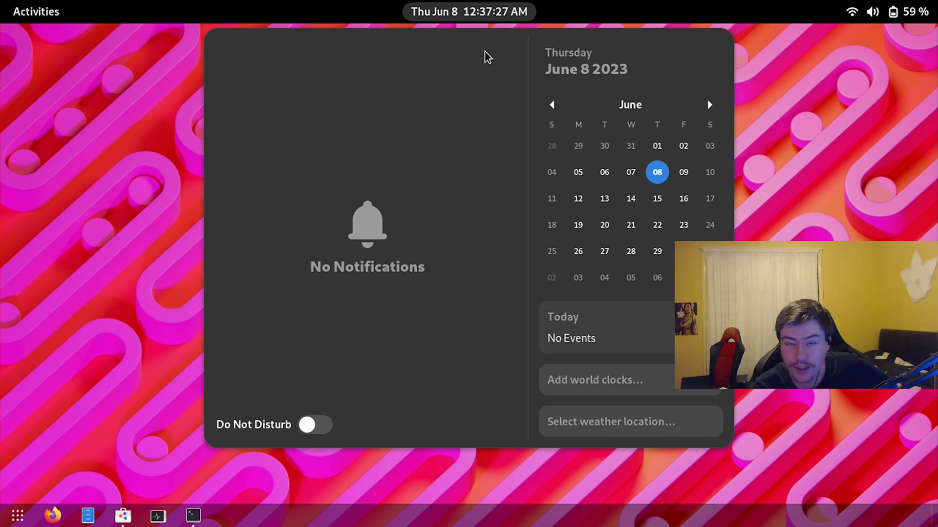
click(825, 161)
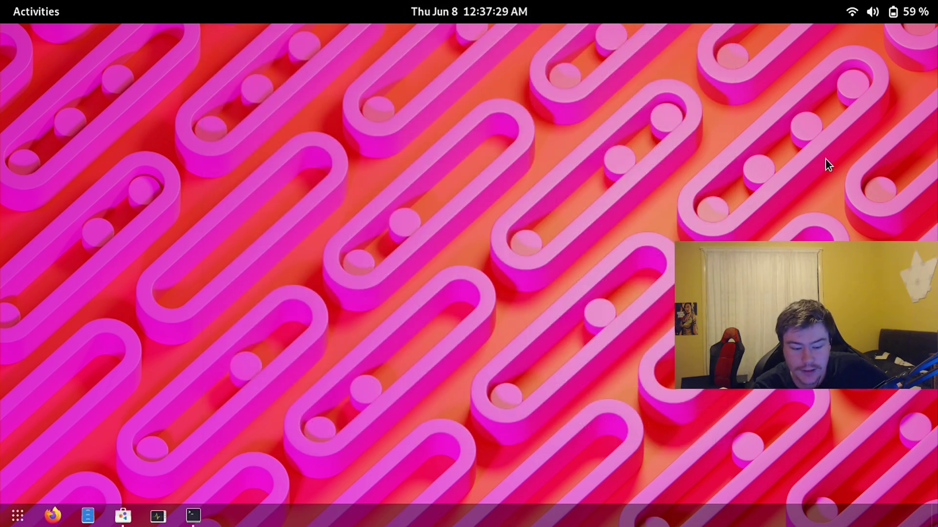